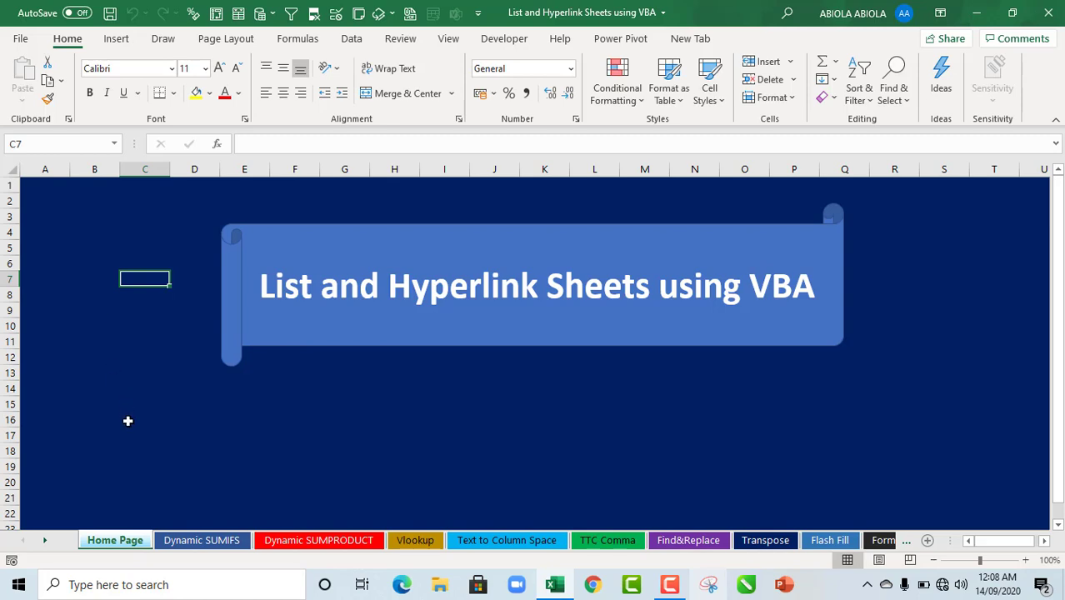
Step: Browse the sheet tabs, including Dynamic SUMIFS and Dynamic SUMPRODUCT, then return to the Home Page sheet
click(44, 542)
click(44, 541)
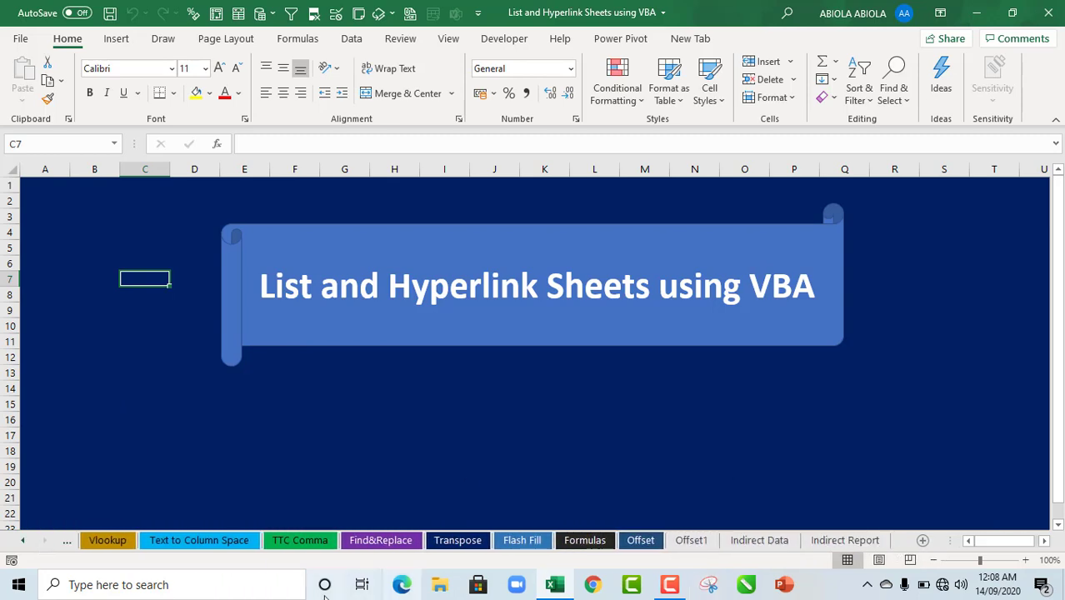
triple_click(25, 543)
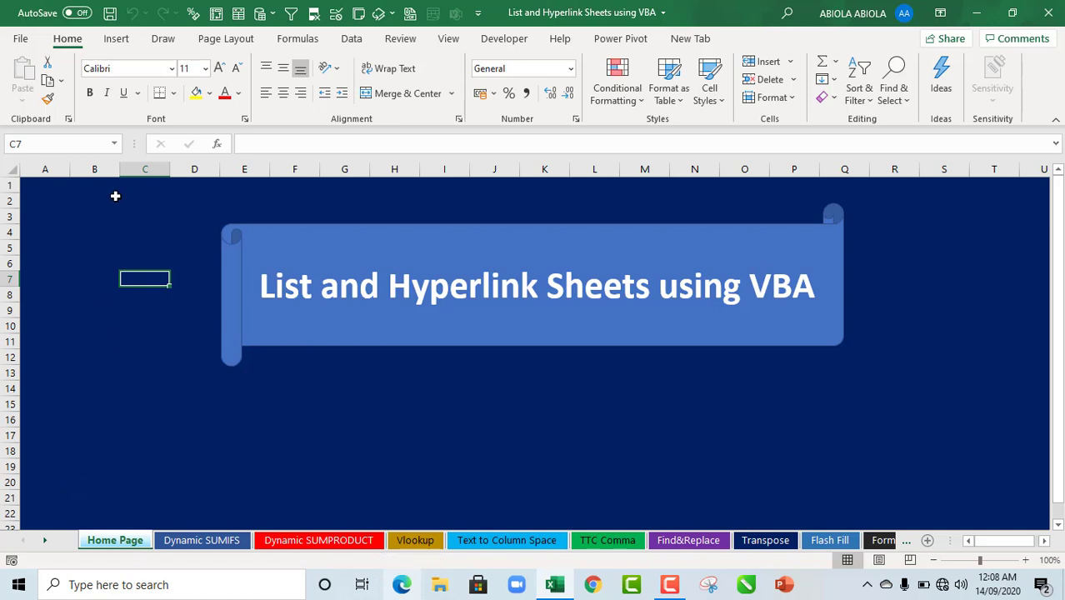
drag(114, 195, 133, 500)
click(131, 405)
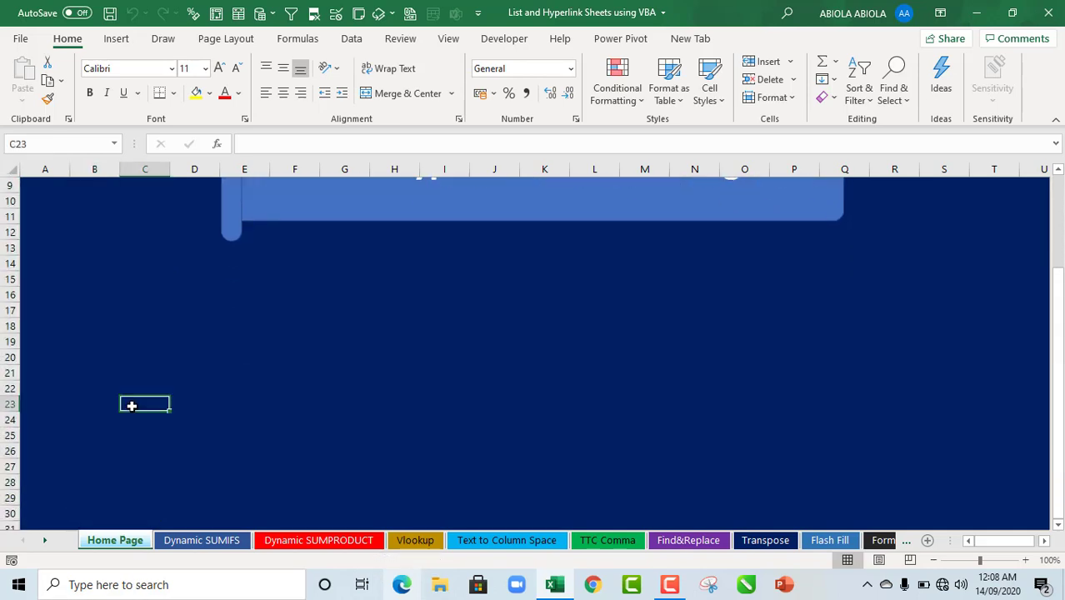
key(ctrl+Up)
click(189, 539)
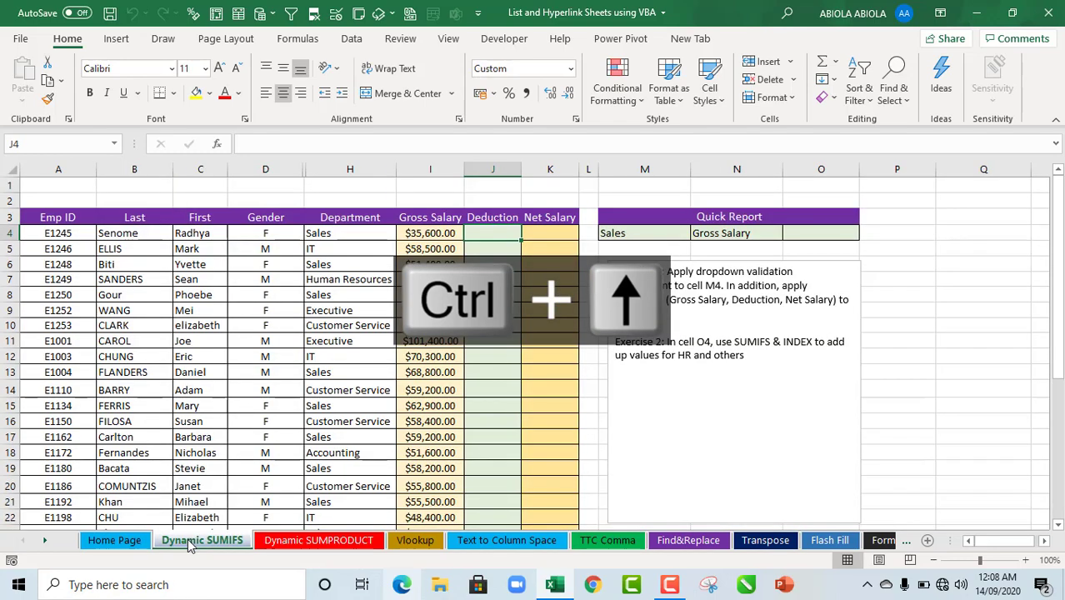
click(289, 542)
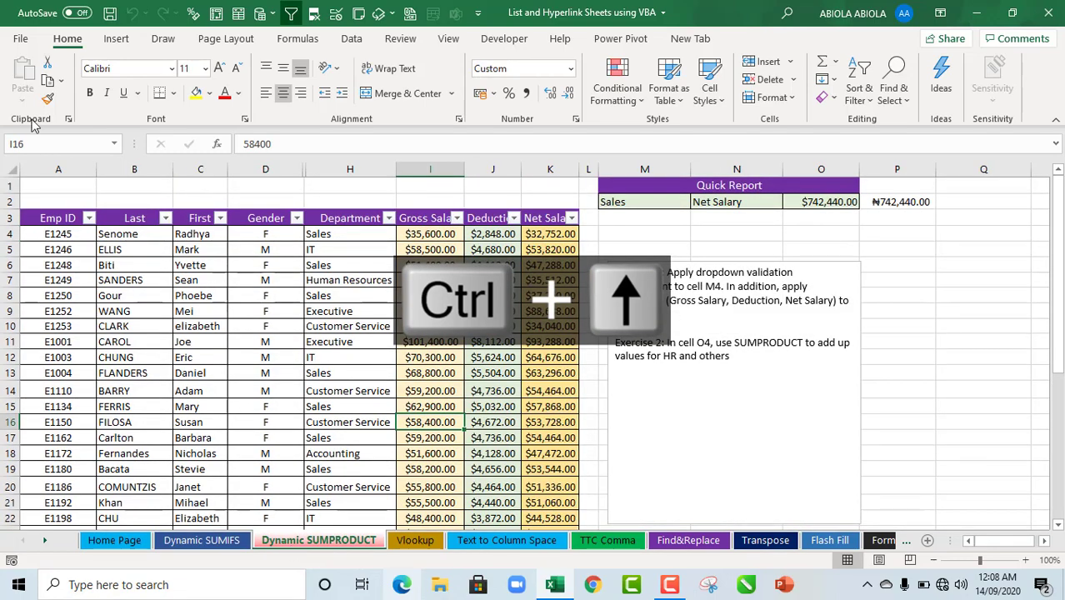
click(65, 183)
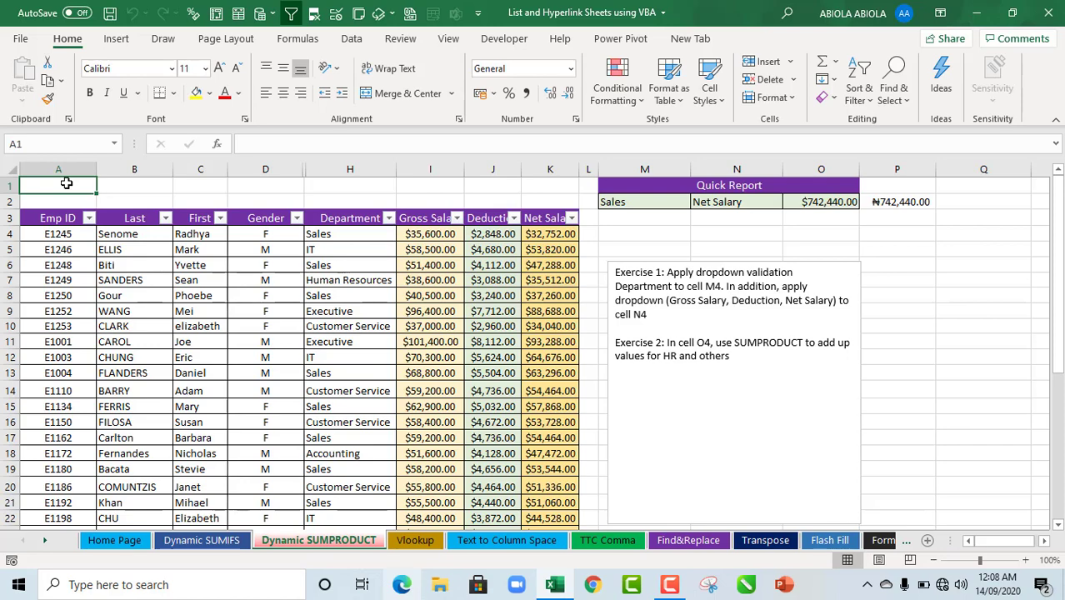
click(138, 540)
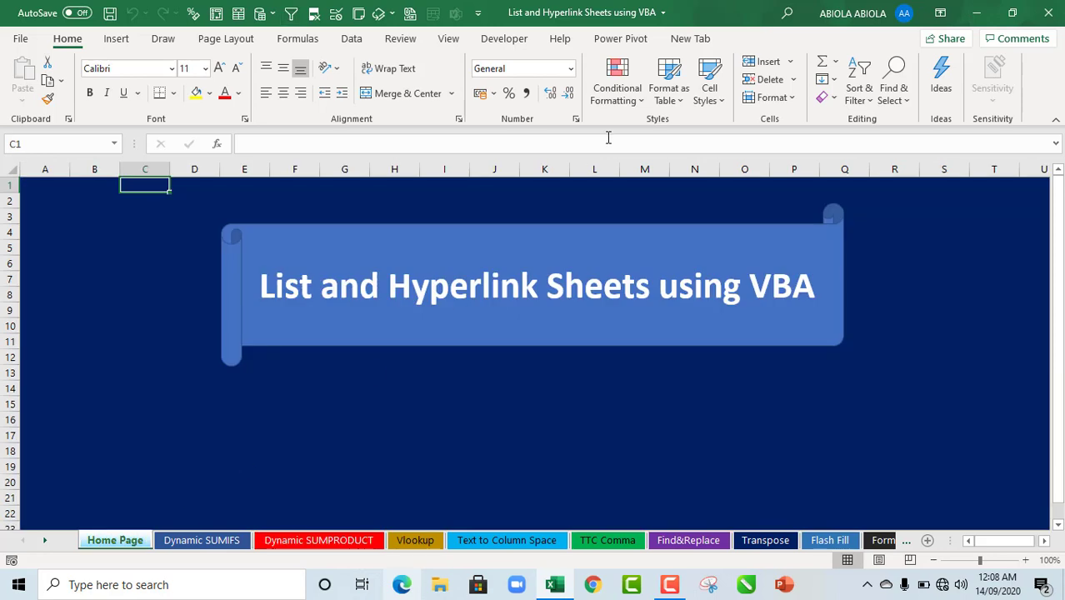
Step: From the Developer tab, open the VBA editor with Alt+F11 and insert a new Module1
click(515, 44)
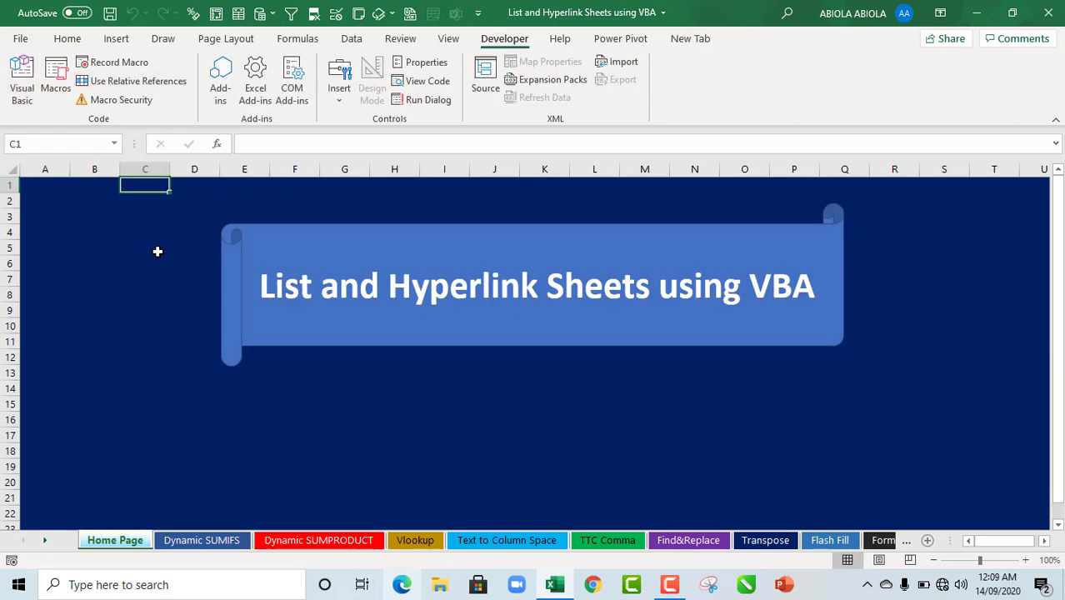
key(alt+F11)
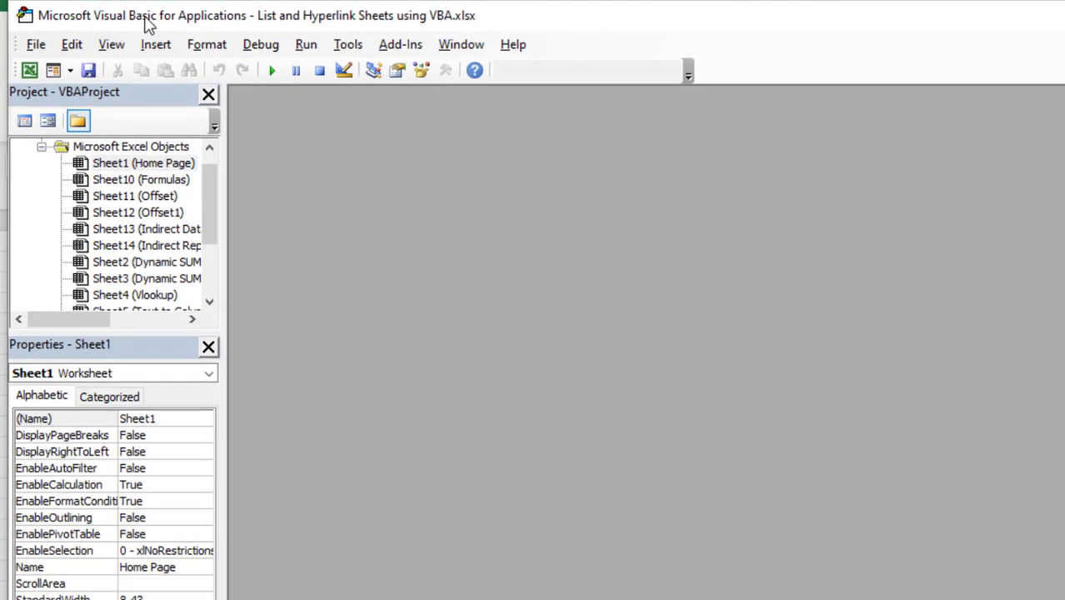
click(155, 44)
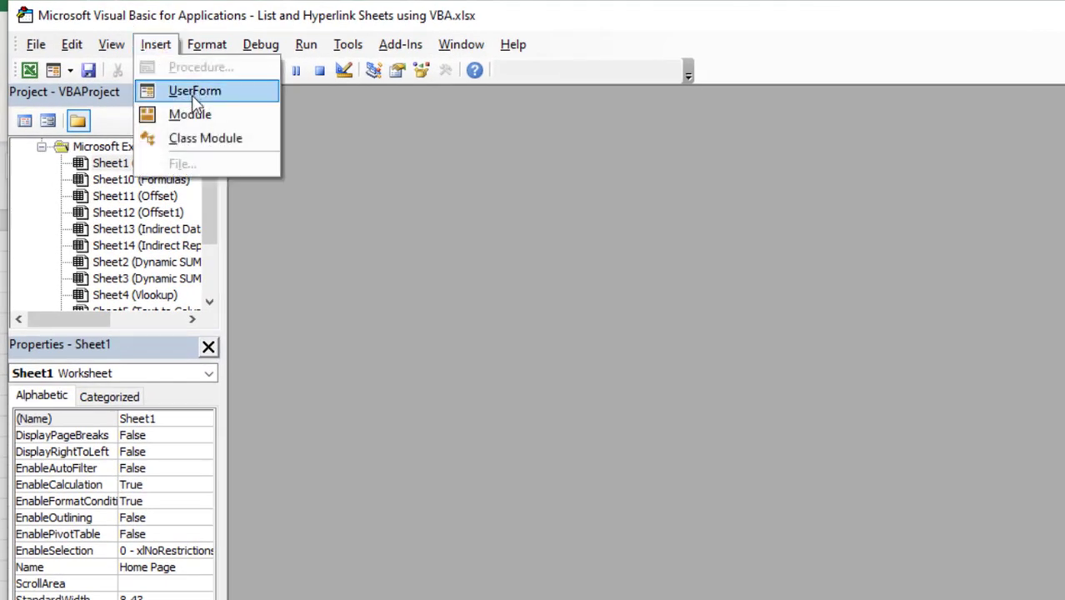
click(205, 118)
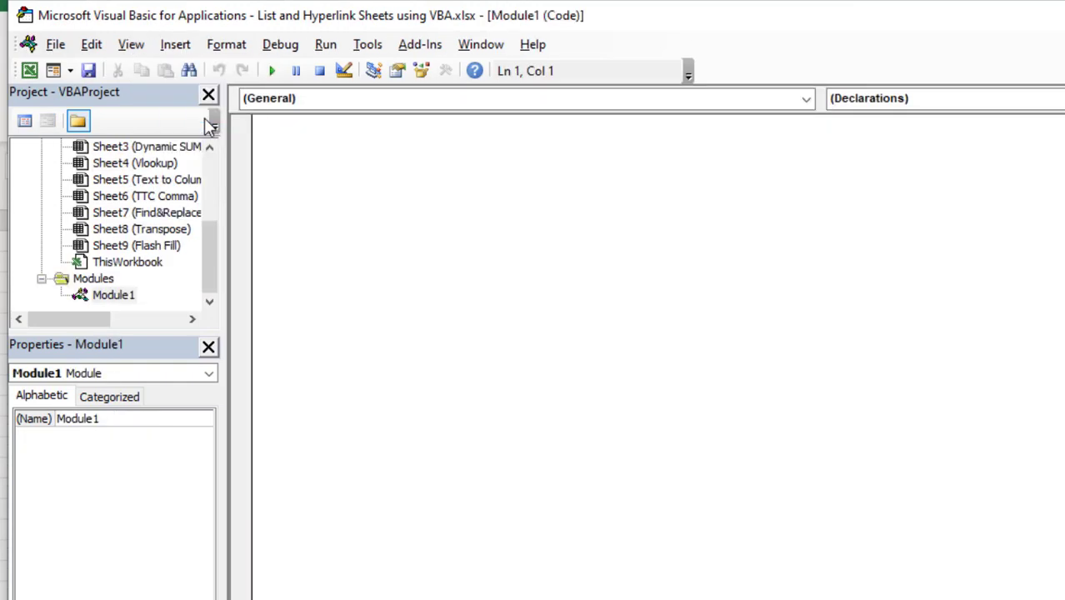
Step: Write the Sub list_sheets() header and declare Dim wks As Worksheet
text(sub )
text(list_sa)
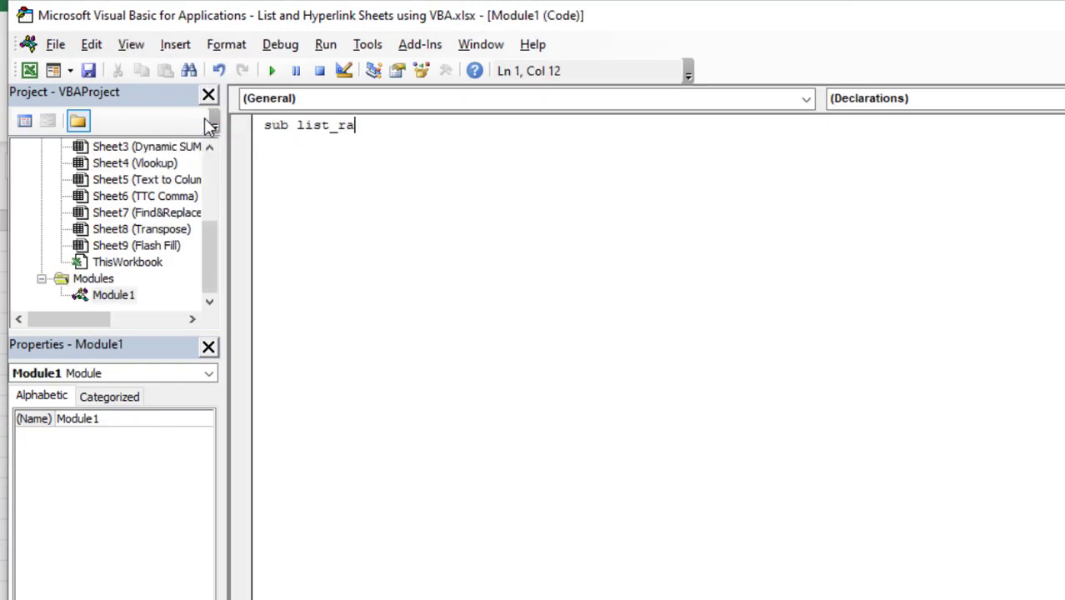
key(BackSpace)
key(BackSpace)
text(sheets)
key(Return)
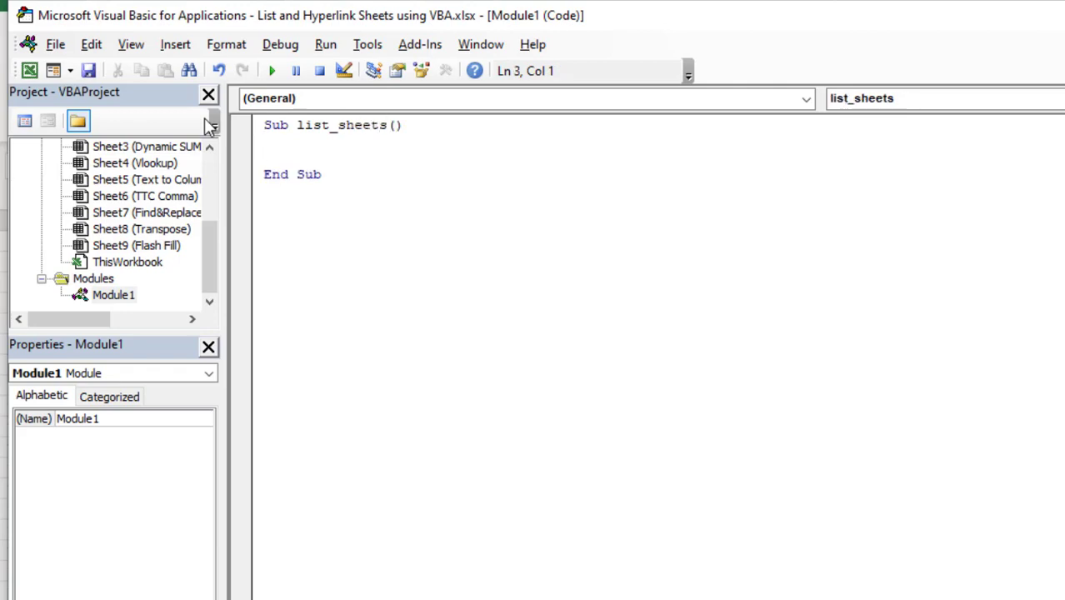
text(dims )
text(a)
key(BackSpace)
key(BackSpace)
key(BackSpace)
text(as)
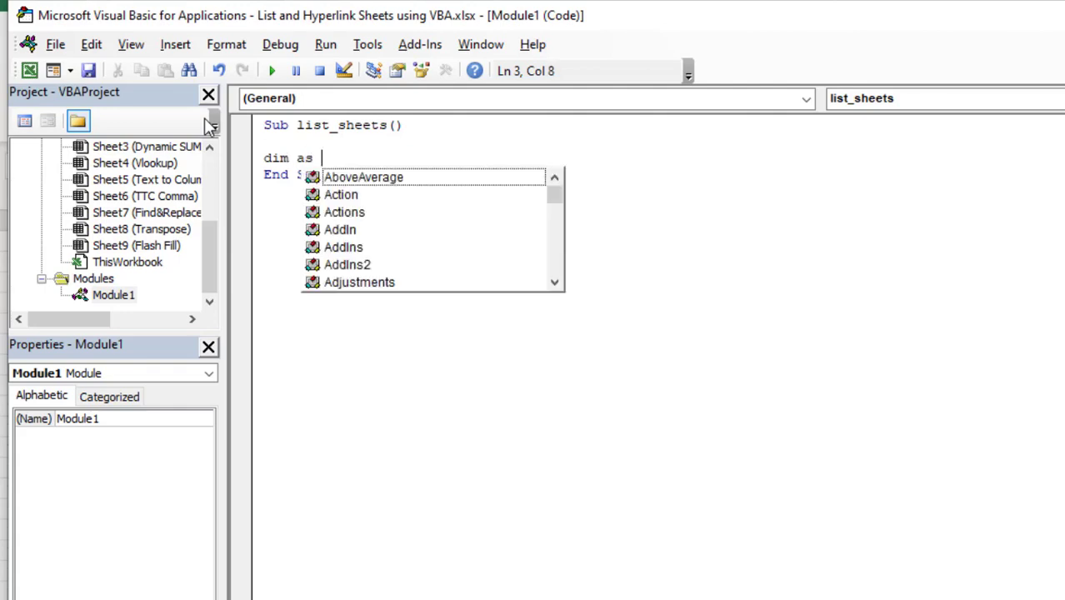
key(BackSpace)
key(BackSpace)
key(BackSpace)
text(wks )
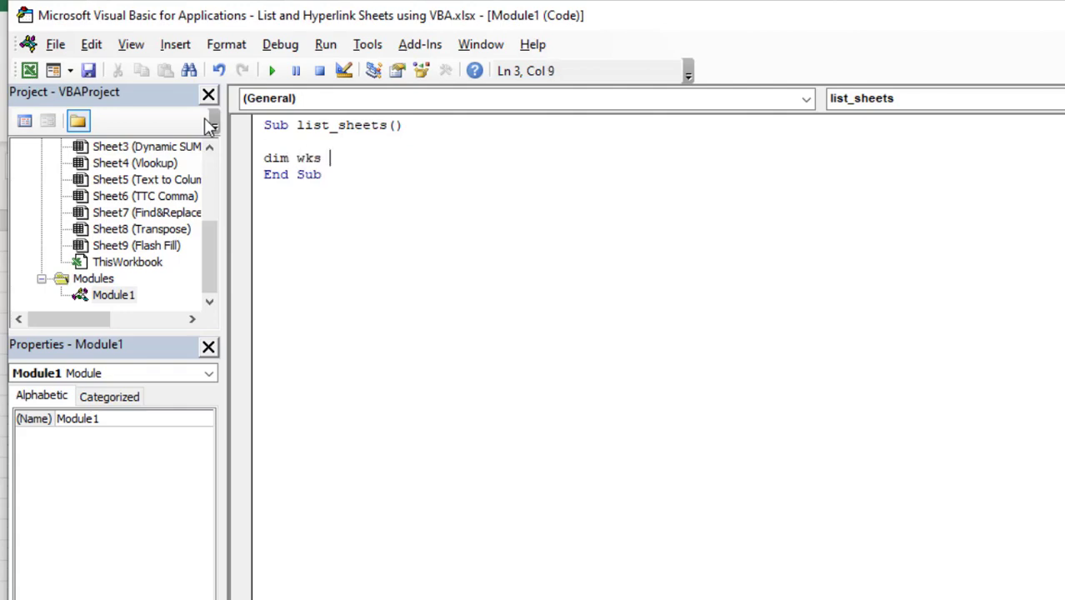
text(as works)
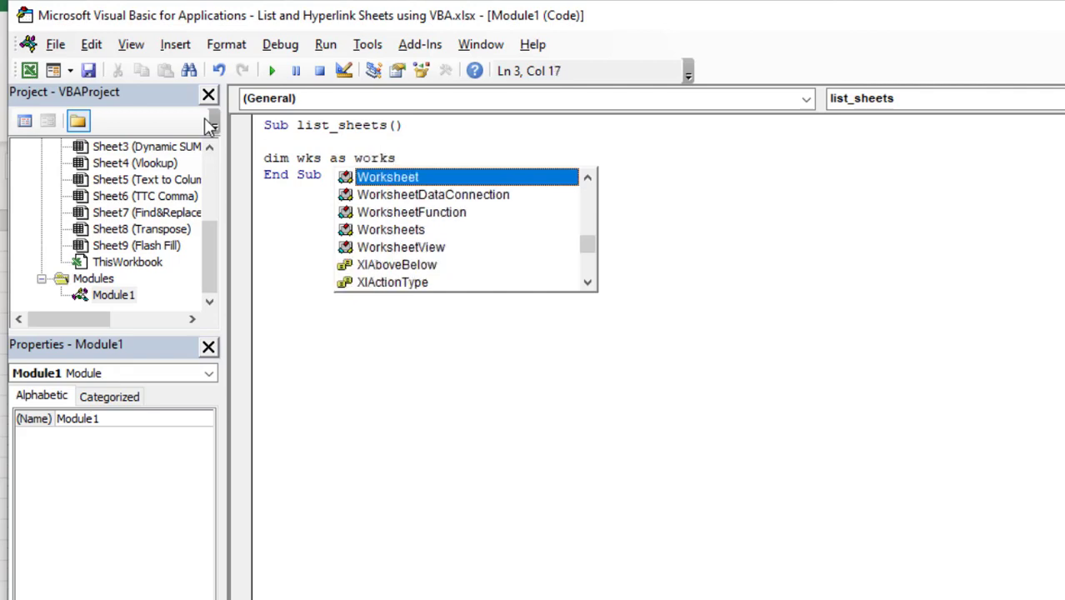
key(Return)
key(Return)
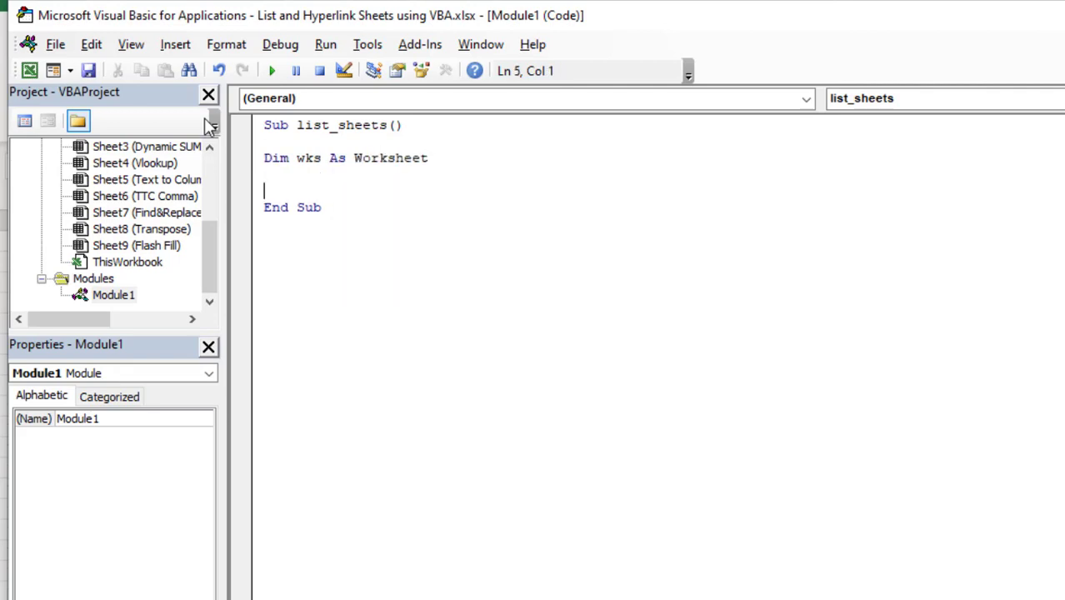
Step: Add the loop line For Each wks In ActiveWorkbook.Worksheets
text(for each )
text(wks)
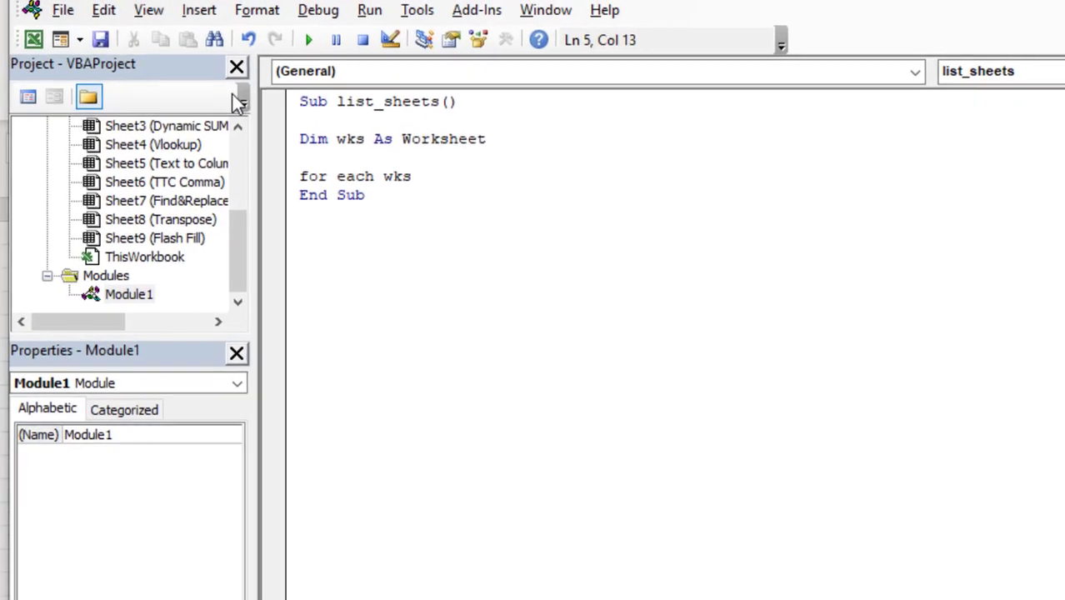
text( in activ)
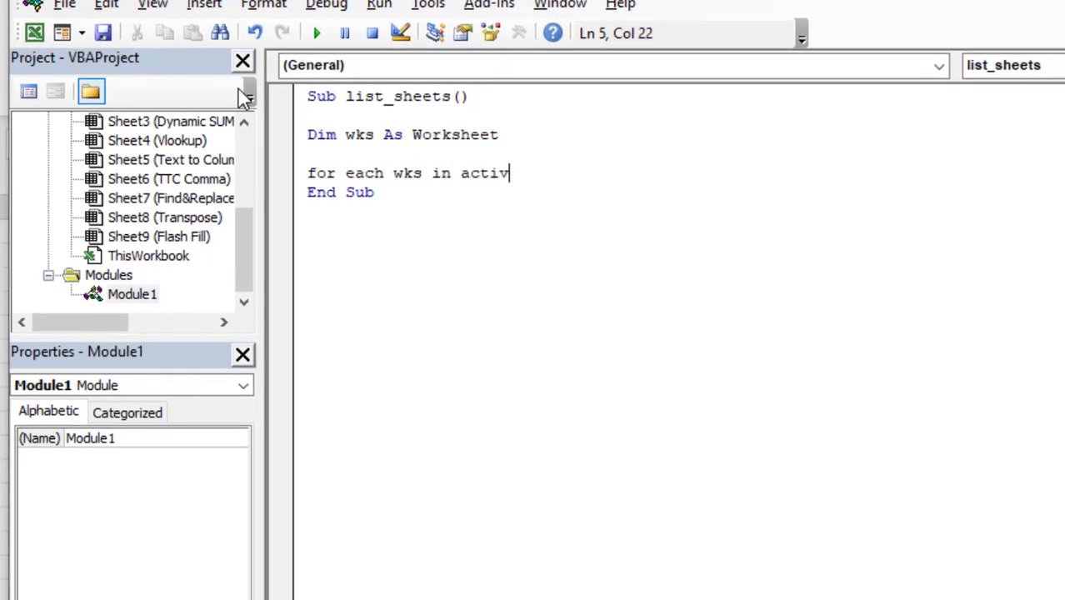
text(eworkb)
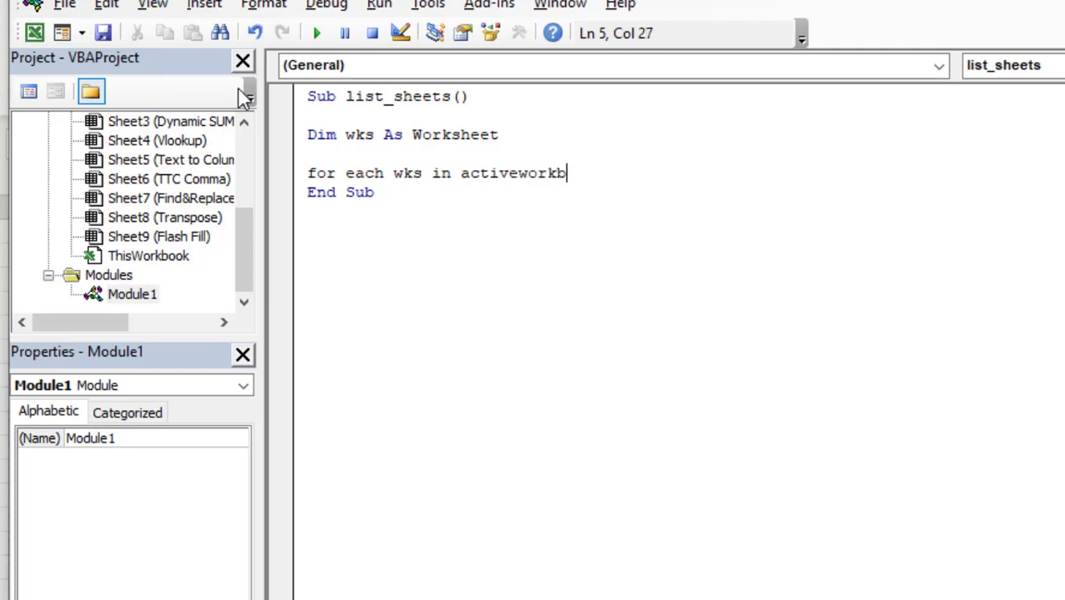
text(ook.)
key(BackSpace)
text(.)
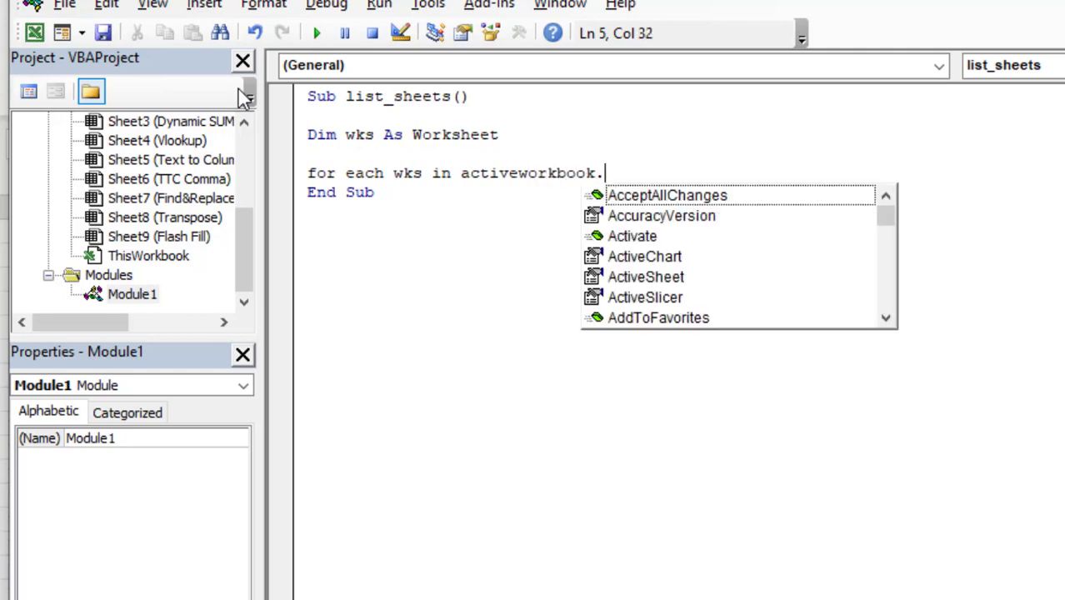
text(wor)
key(Down)
key(Tab)
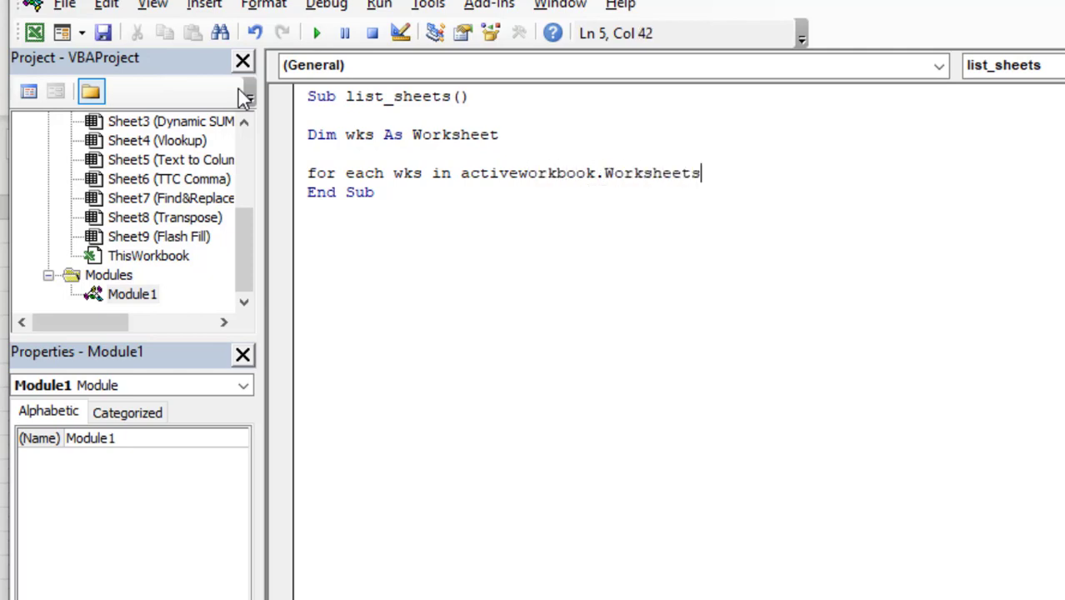
key(Return)
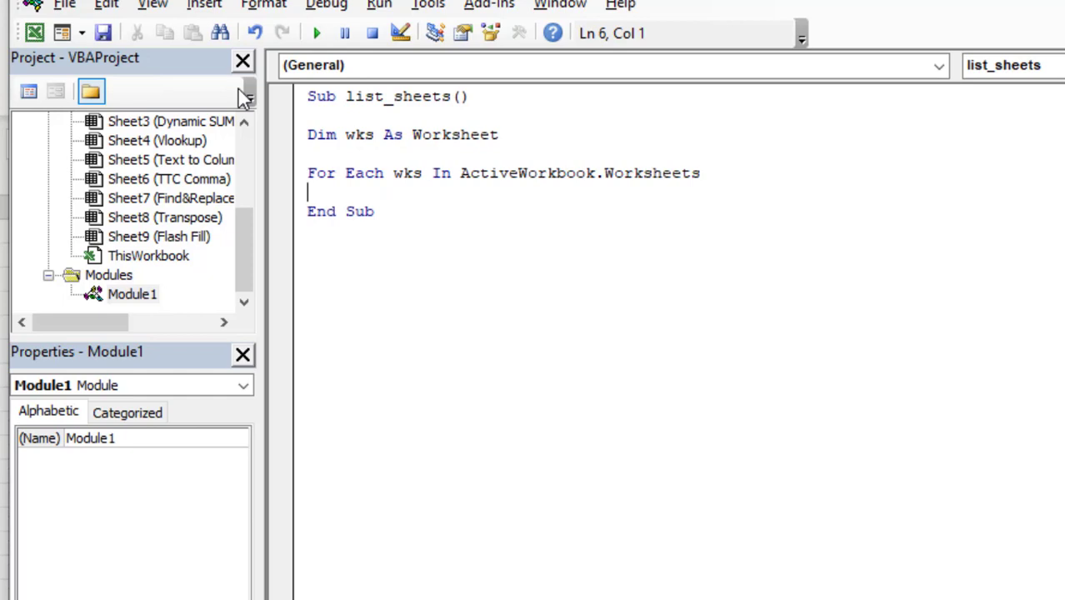
Step: Add the condition If ActiveSheet.Name <> wks.Name Then inside the loop
text(if a)
text(ctivesh)
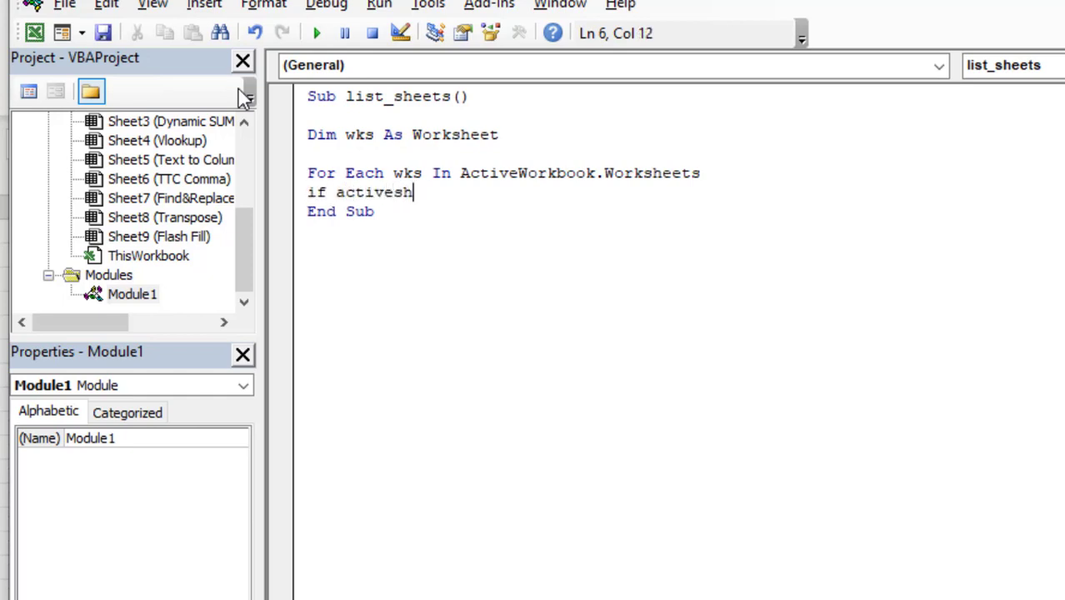
text(eet.na)
key(BackSpace)
key(BackSpace)
key(BackSpace)
key(BackSpace)
key(BackSpace)
key(BackSpace)
key(BackSpace)
key(BackSpace)
text(sheet)
text(.name)
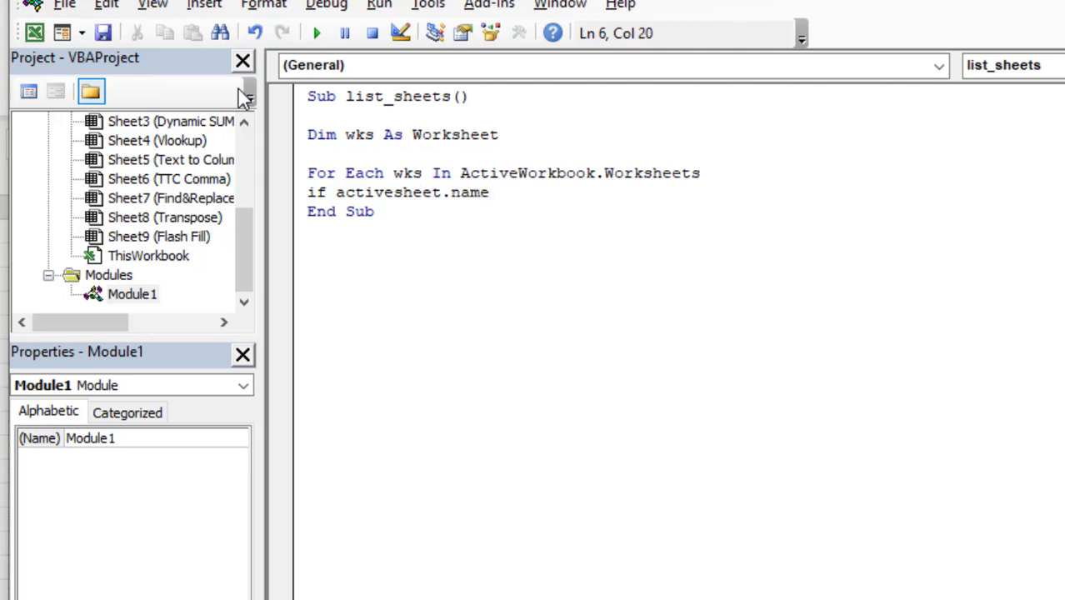
text( <>)
text( w)
text(ks)
text(.Na)
key(Tab)
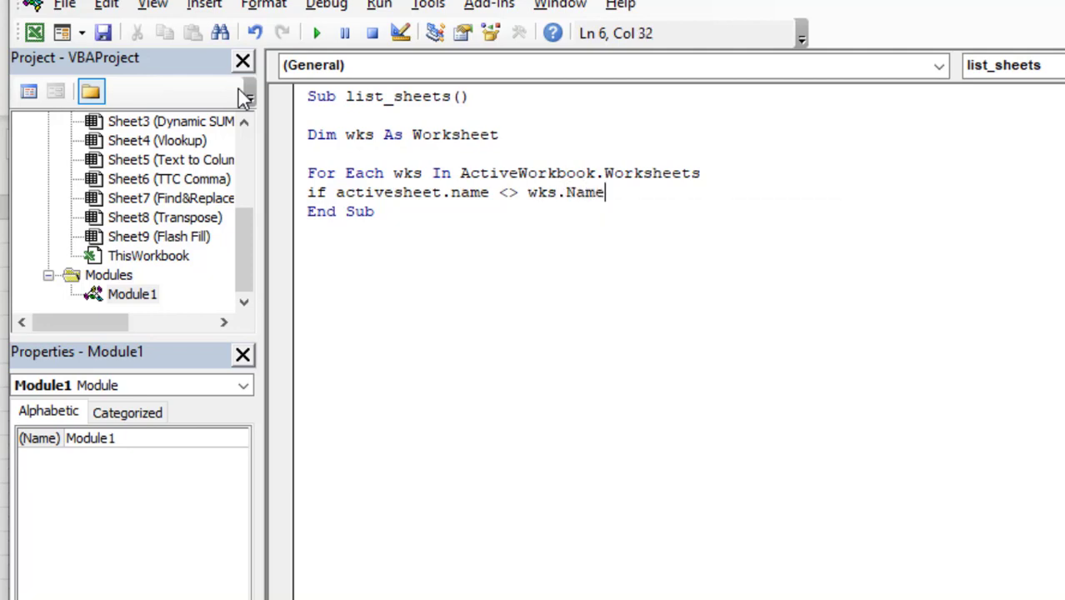
text( then)
key(Return)
Step: Start the statement ActiveCell.Hyperlinks.Add under the If line
text(Active)
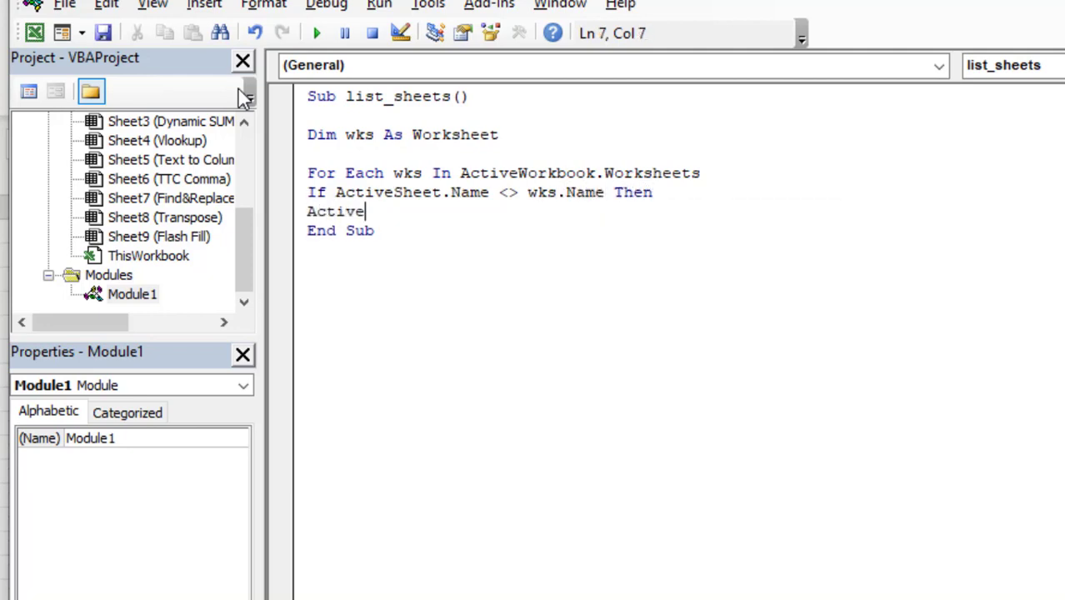
text(xe)
key(BackSpace)
key(BackSpace)
text(cell.)
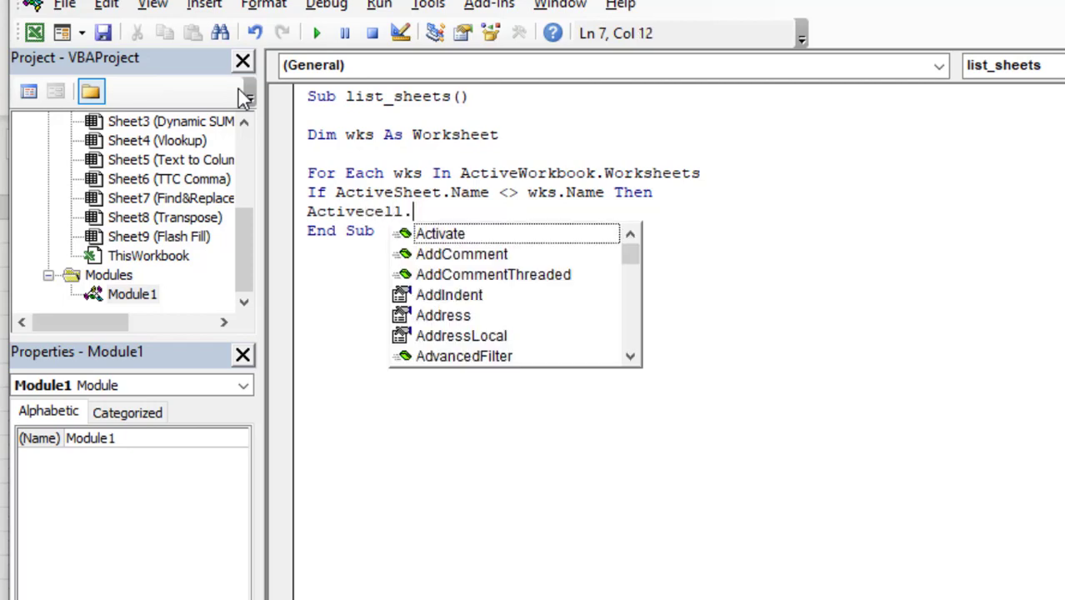
text(hyper)
key(Tab)
text(.a)
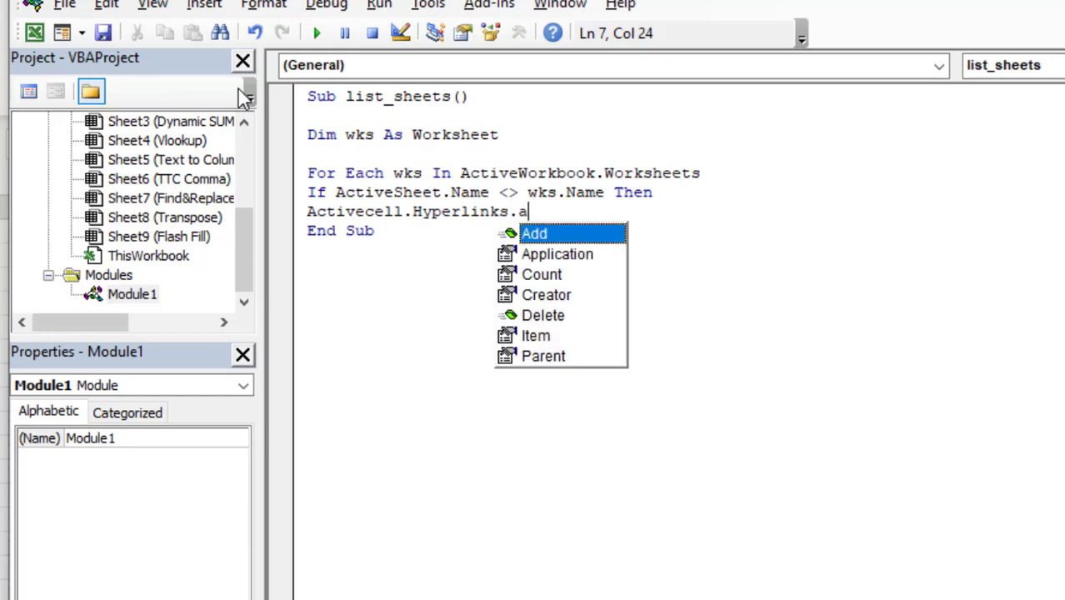
text(dd)
key(Tab)
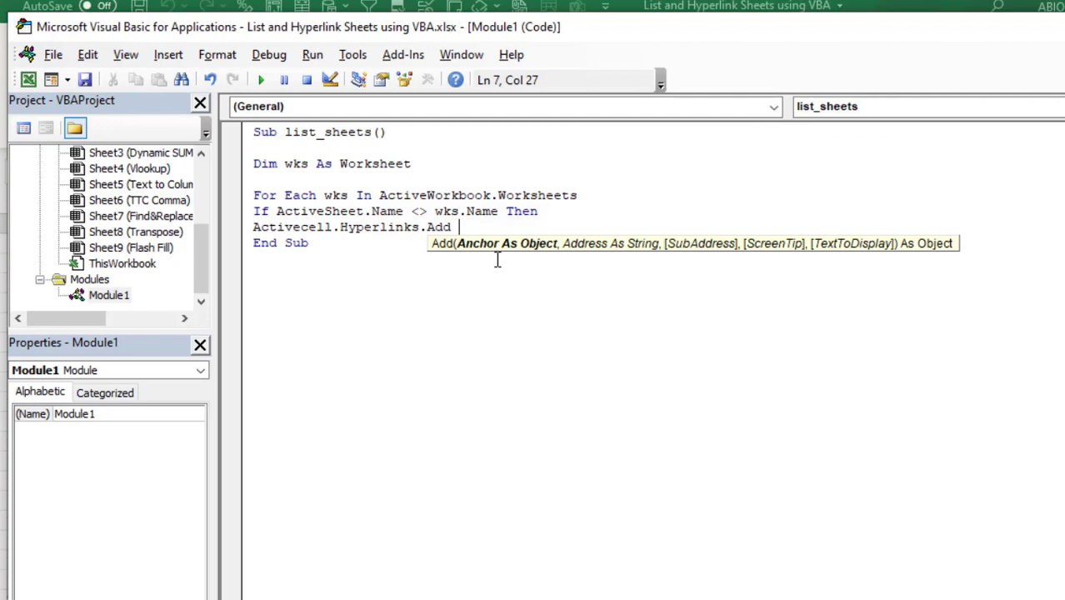
Step: Give Hyperlinks.Add anchor:=Selection, address:="" and subaddress "'" & wks.Name & "'" & "!A1"
text(ancho)
text(r:=)
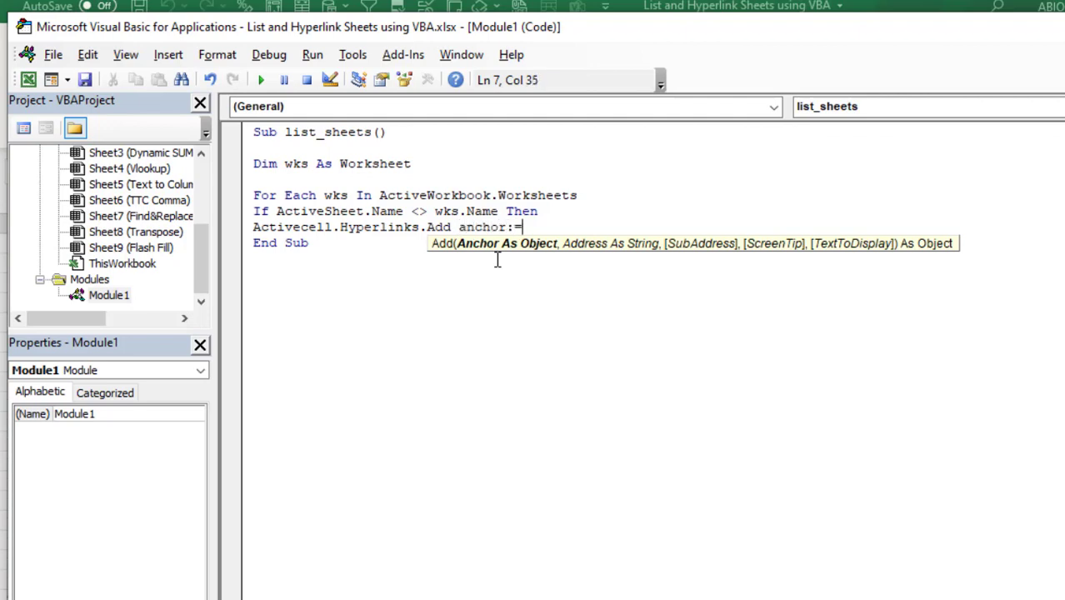
text(selection)
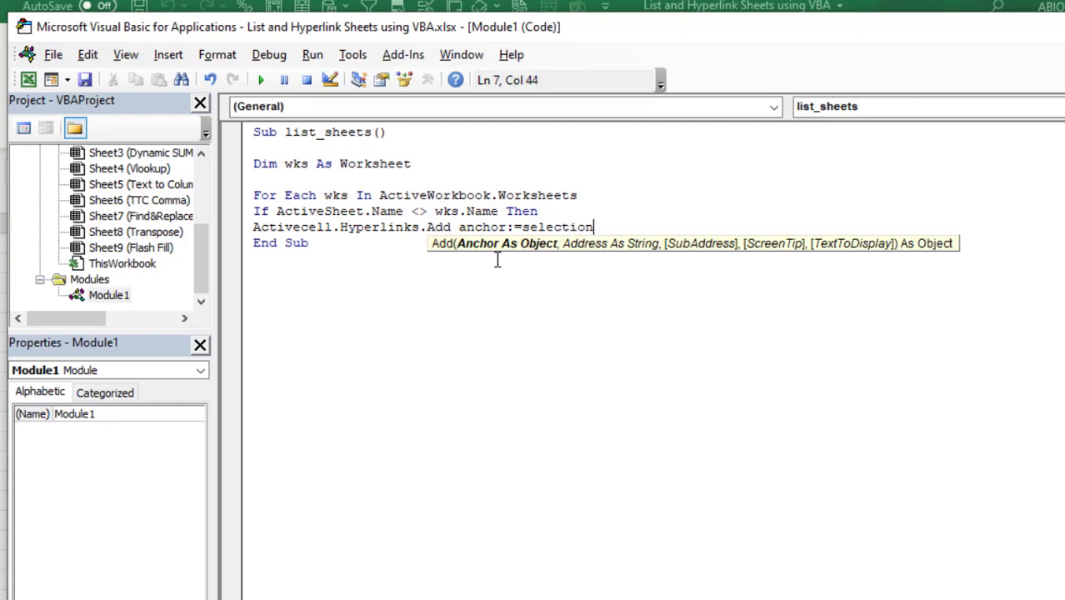
text(, add)
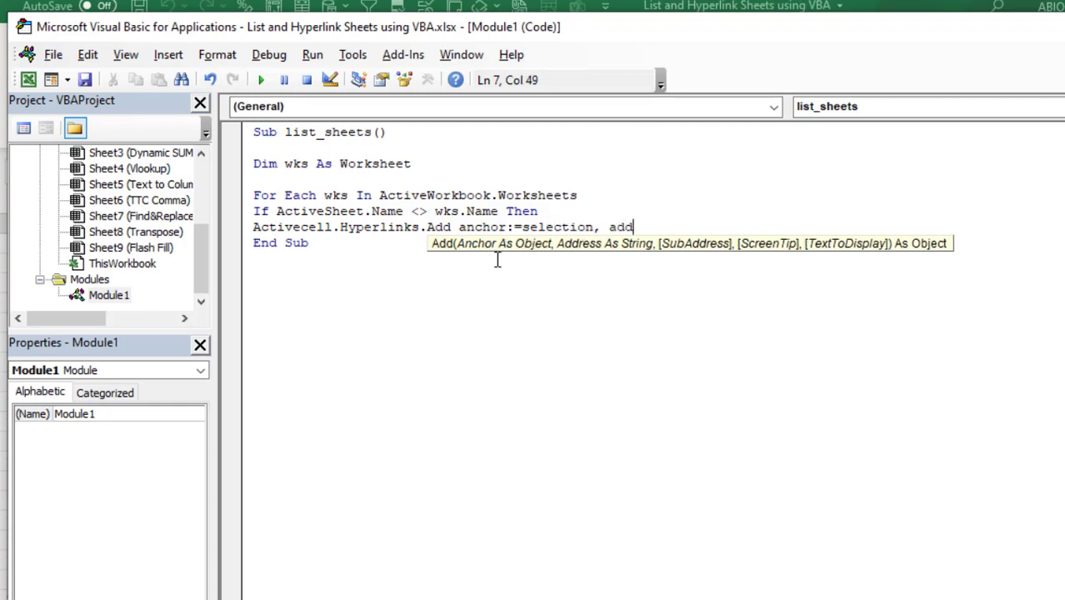
text(ress:)
text(= ")
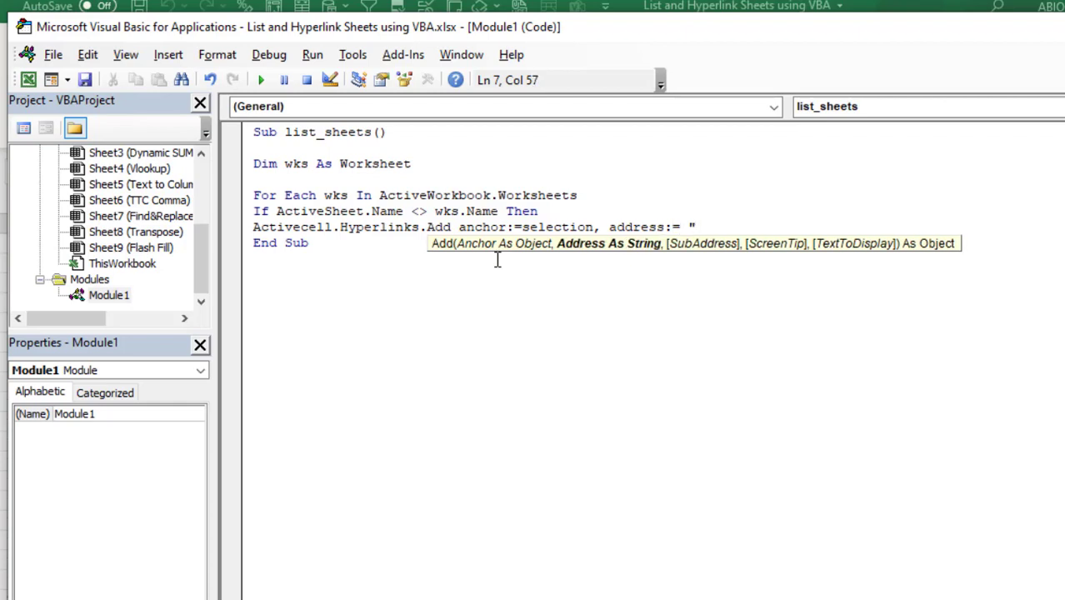
text(",s)
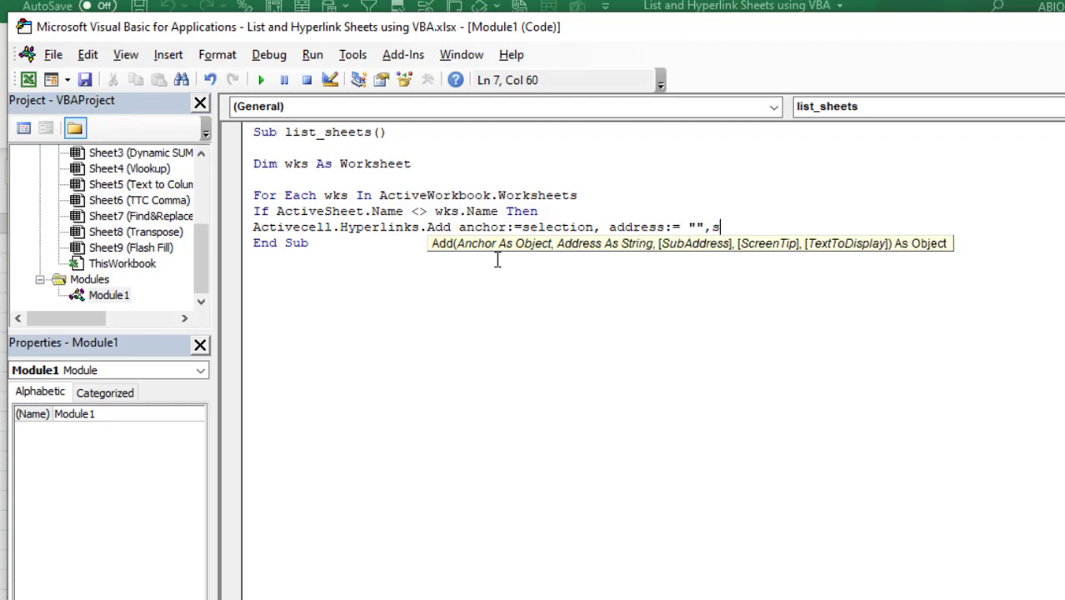
text(ubass)
key(BackSpace)
key(BackSpace)
key(BackSpace)
text(address)
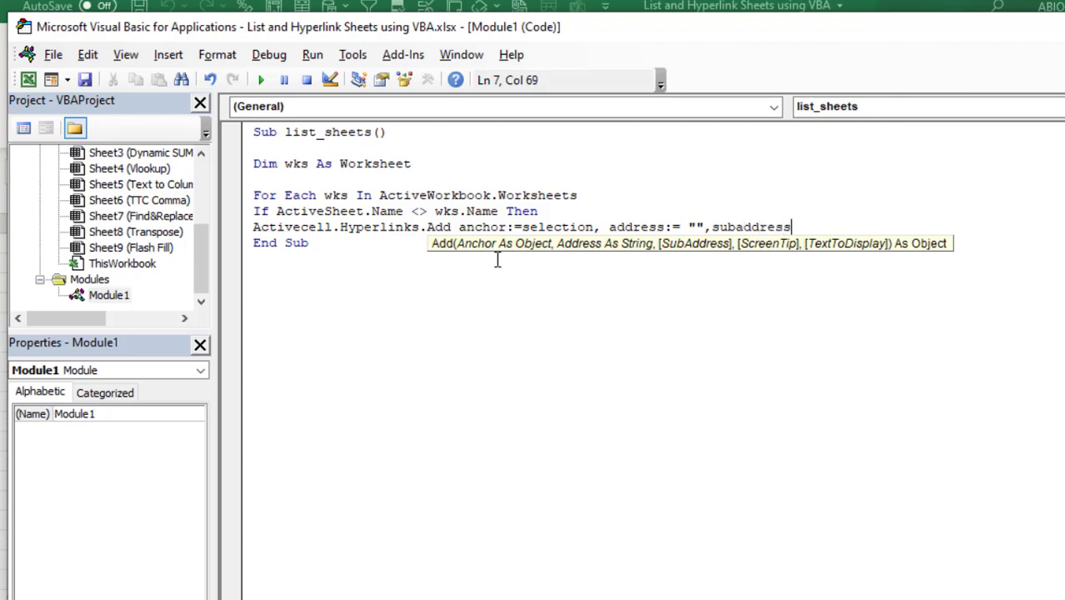
text(:)
text(=)
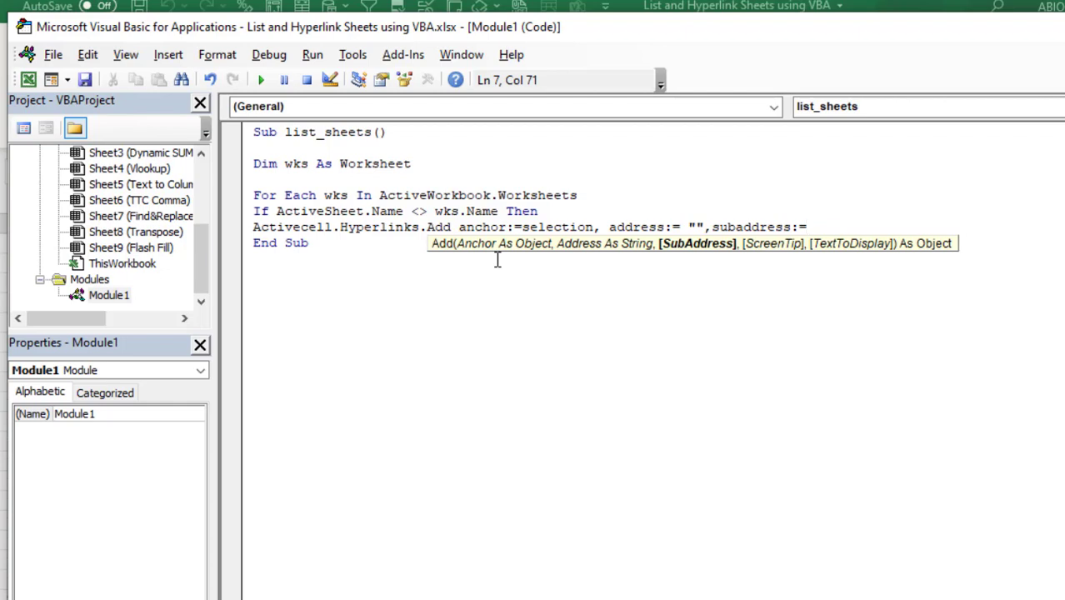
text( ")
text('")
text( &)
text( wks.)
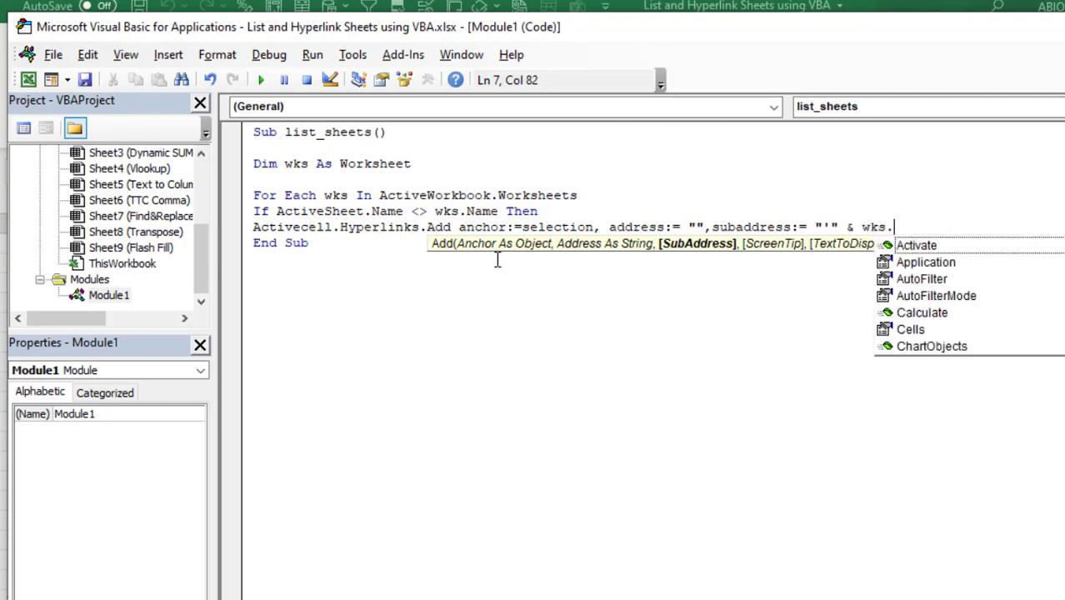
text(n)
key(Tab)
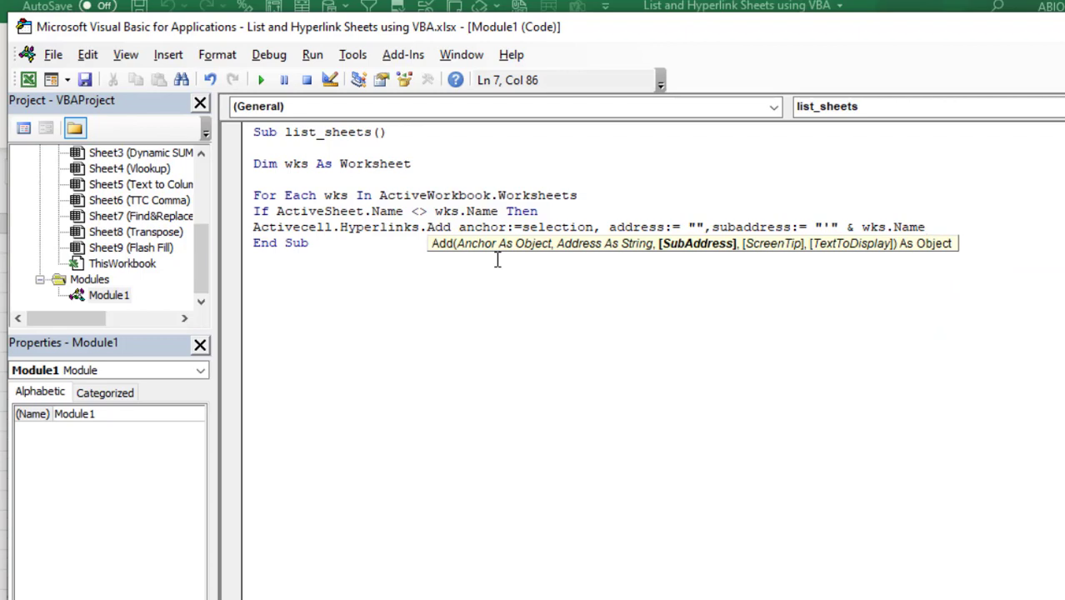
text(&)
text( ")
text('" )
text(& )
text(")
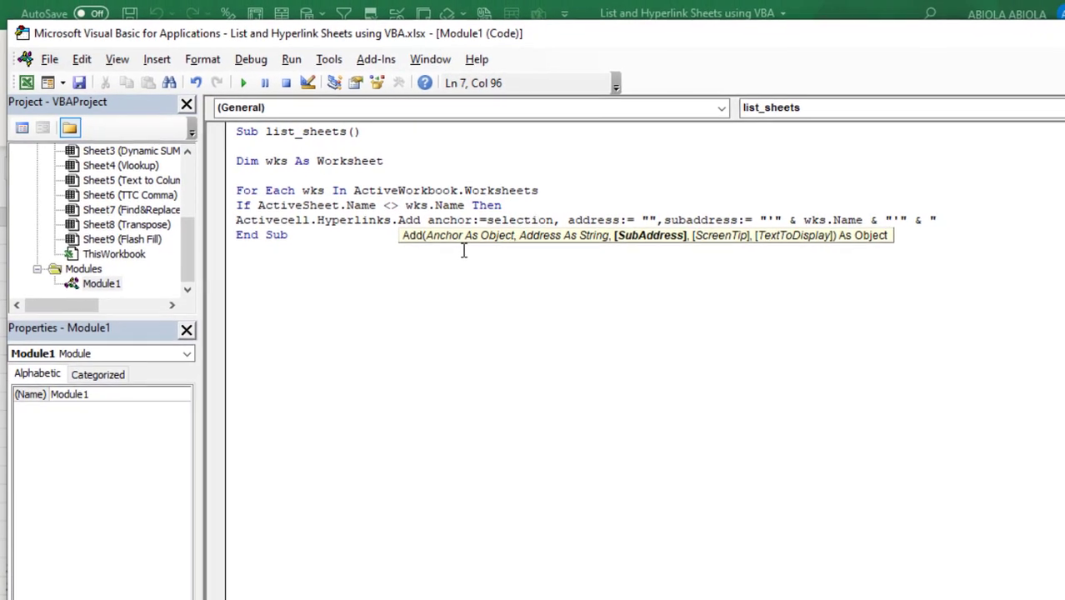
text(!A1)
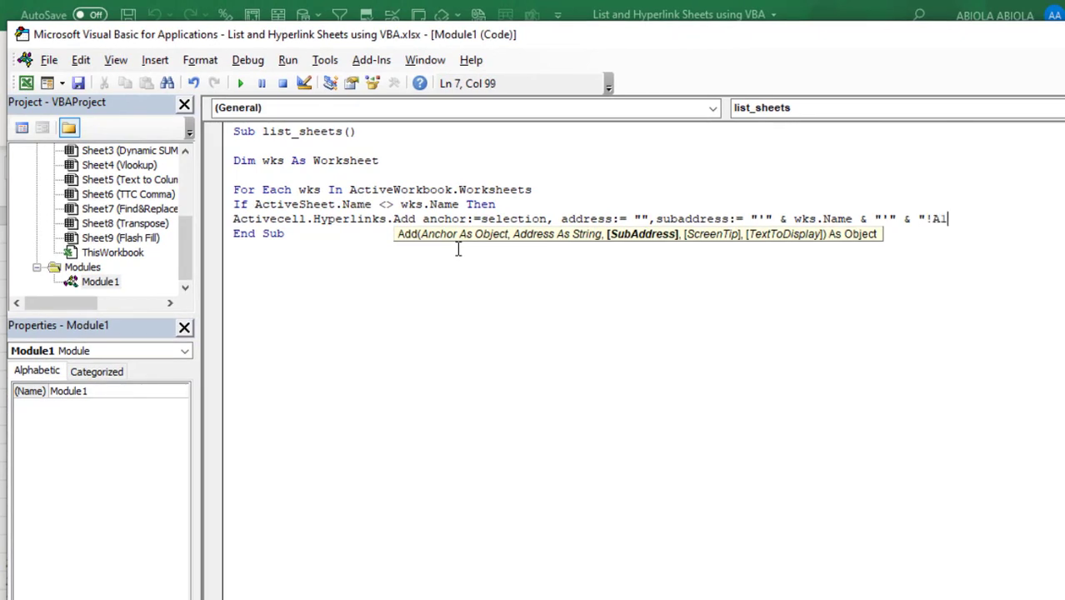
text(",)
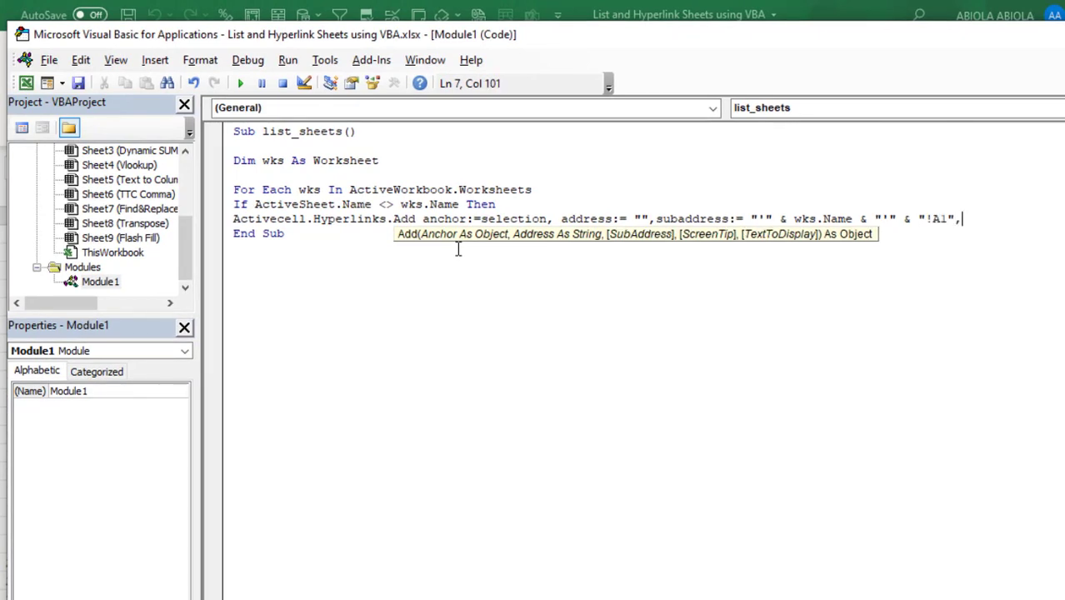
text( _)
Step: Finish the Hyperlinks.Add call with TextToDisplay:=wks.Name on a continuation line
key(Return)
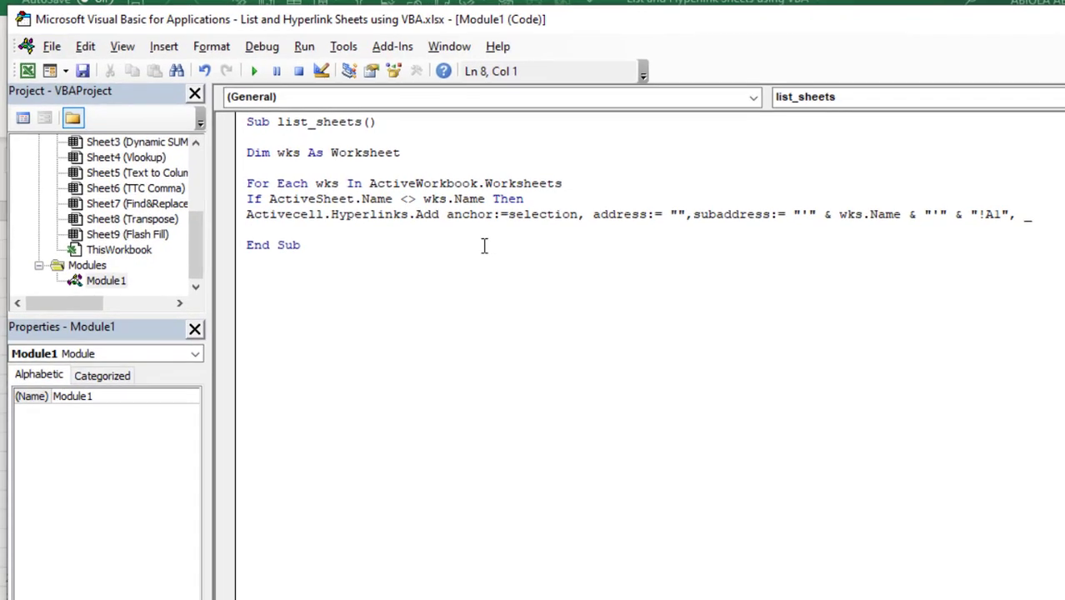
text(Te)
key(BackSpace)
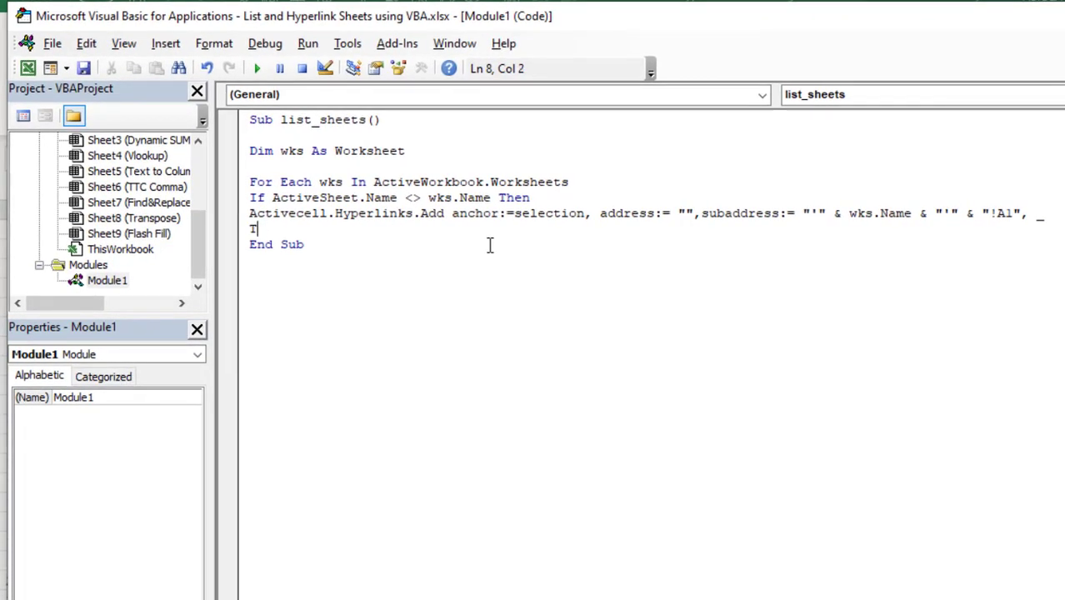
key(BackSpace)
text(texttodi)
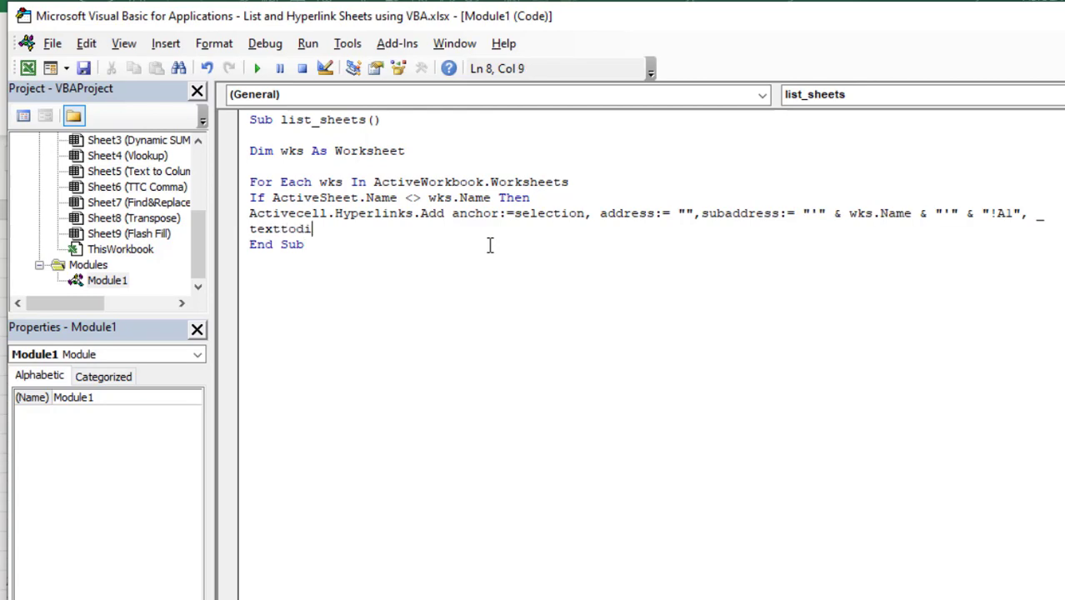
text(splay:)
text(=)
text(wks.na)
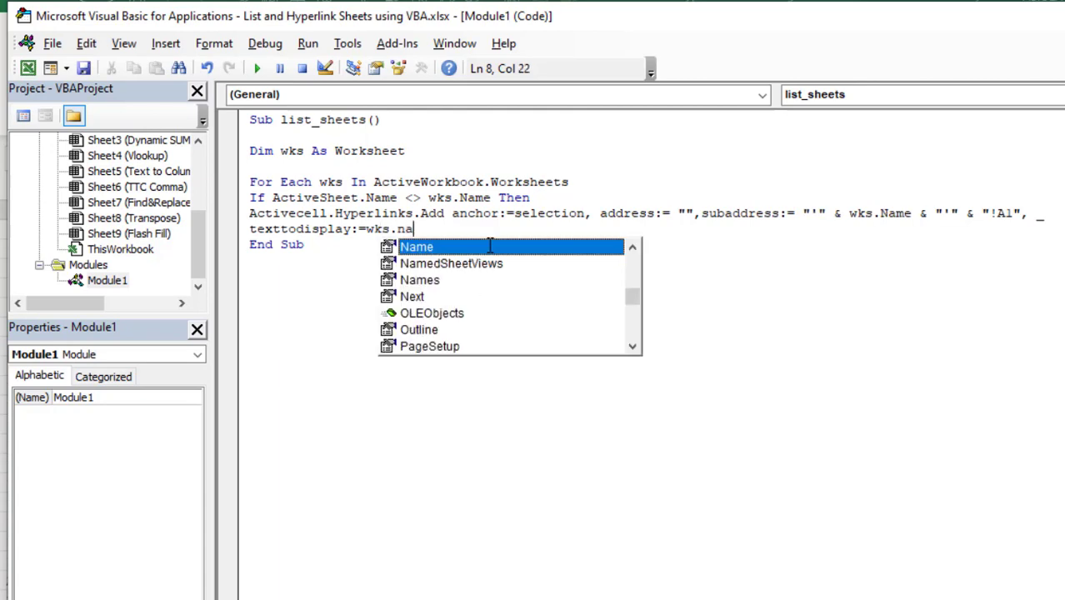
key(Tab)
key(Return)
key(Return)
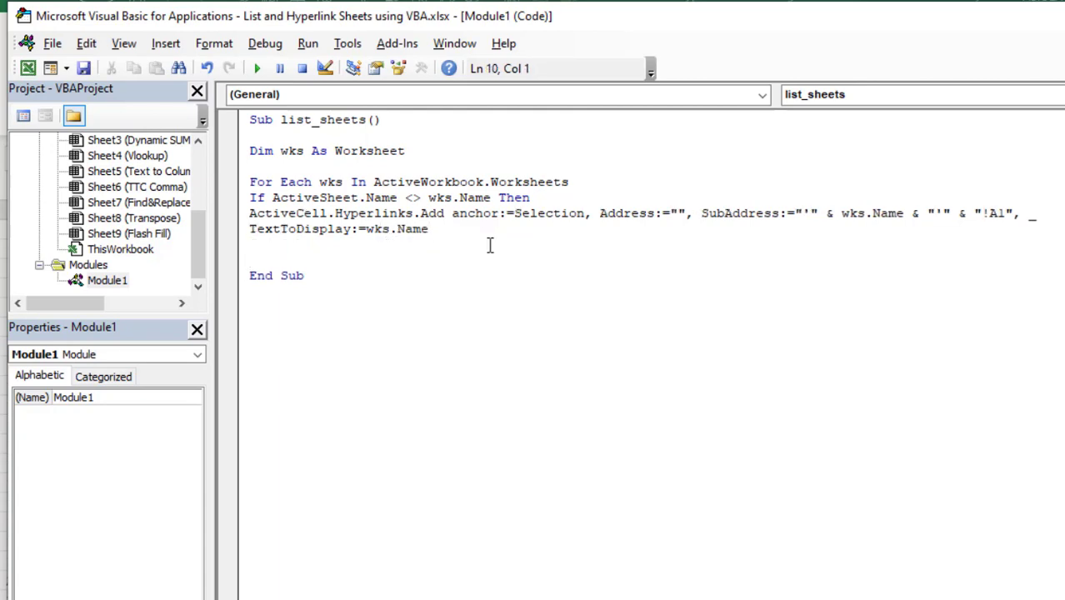
Step: Begin Worksheets(wks.Name).Hyperlinks.Add anchored at that sheet's Range("A1") with address:=""
mouse_move(457, 227)
mouse_down()
mouse_move(302, 188)
mouse_move(287, 200)
mouse_up()
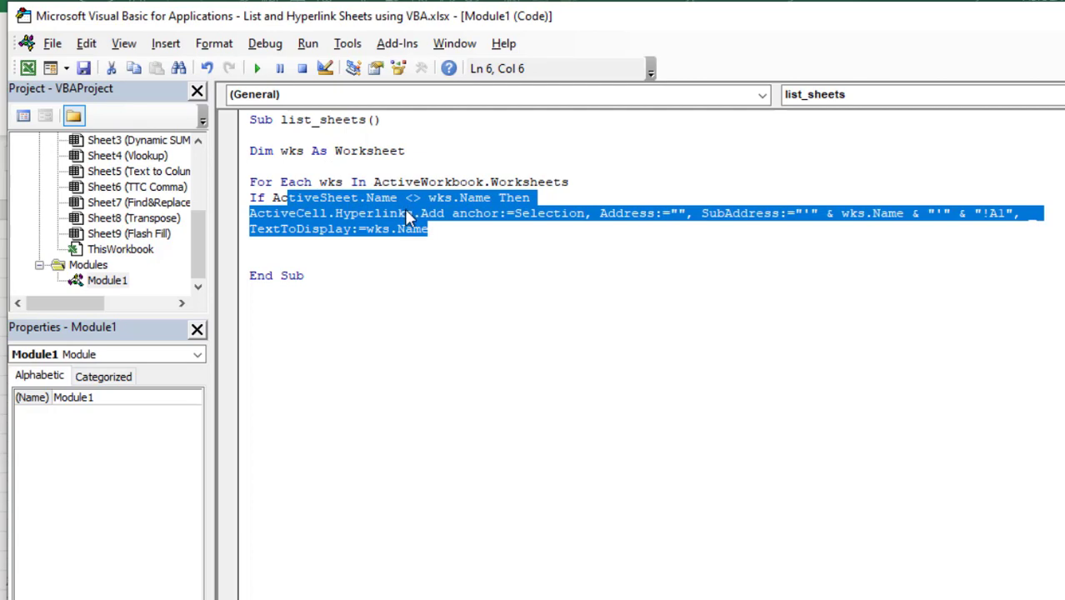
click(350, 249)
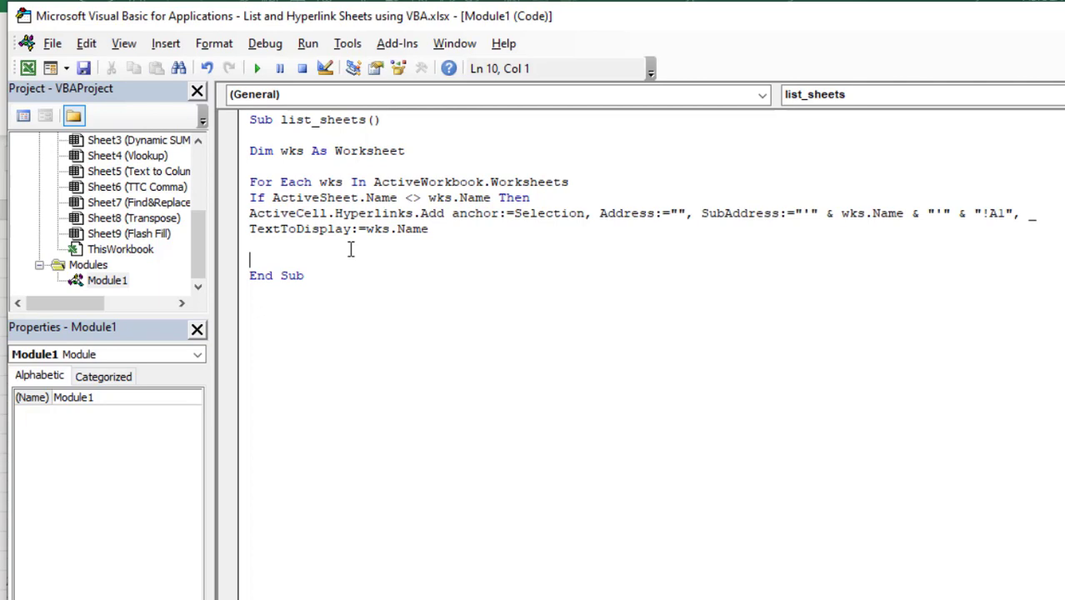
text(Works)
text(heets()
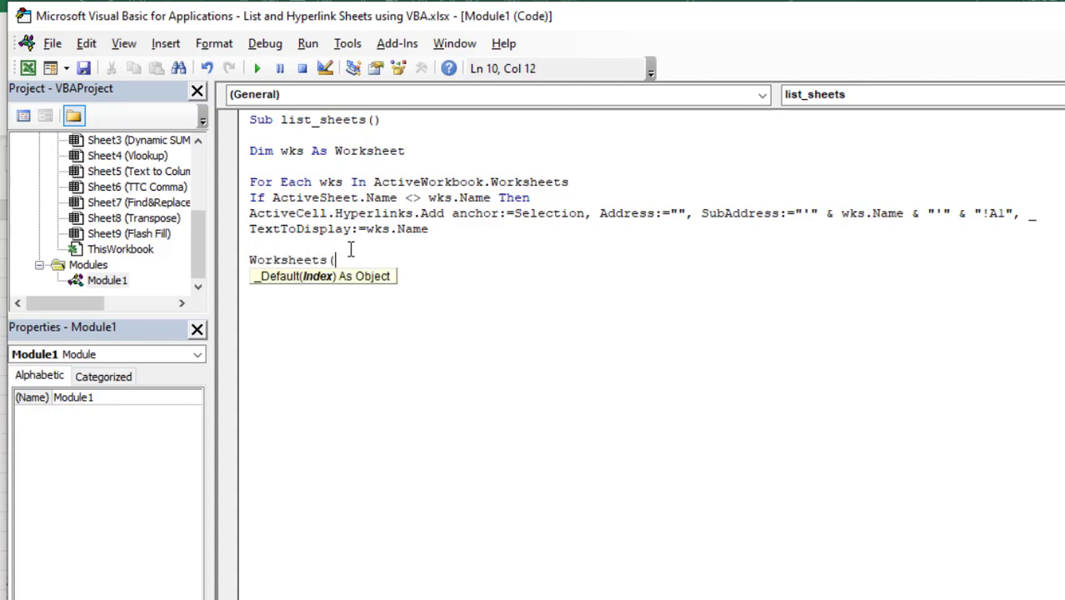
text(wks)
text(.Name)
text().)
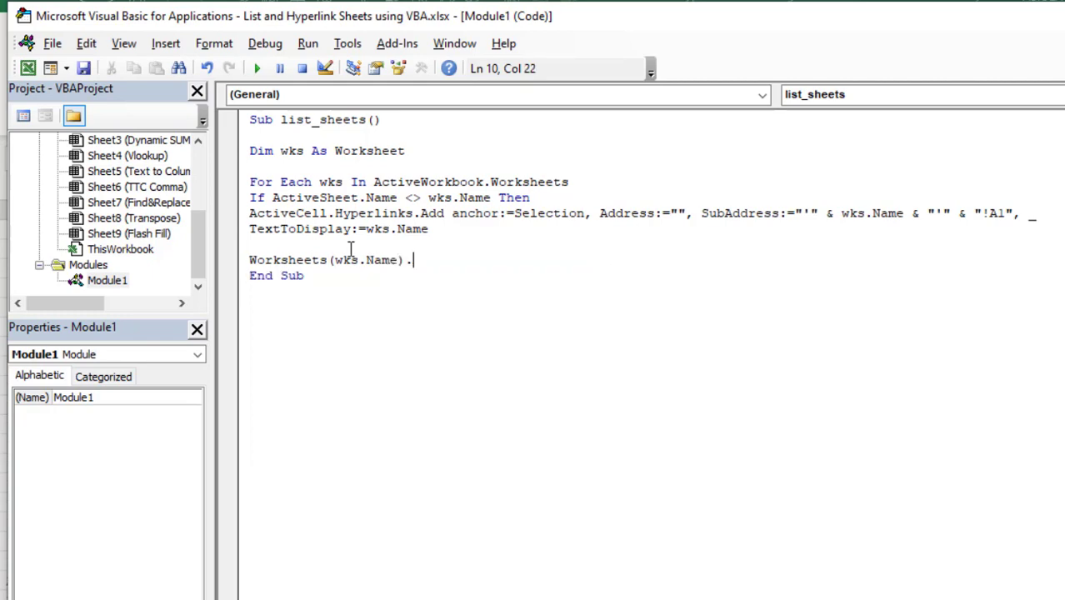
text(hperl)
text(inks)
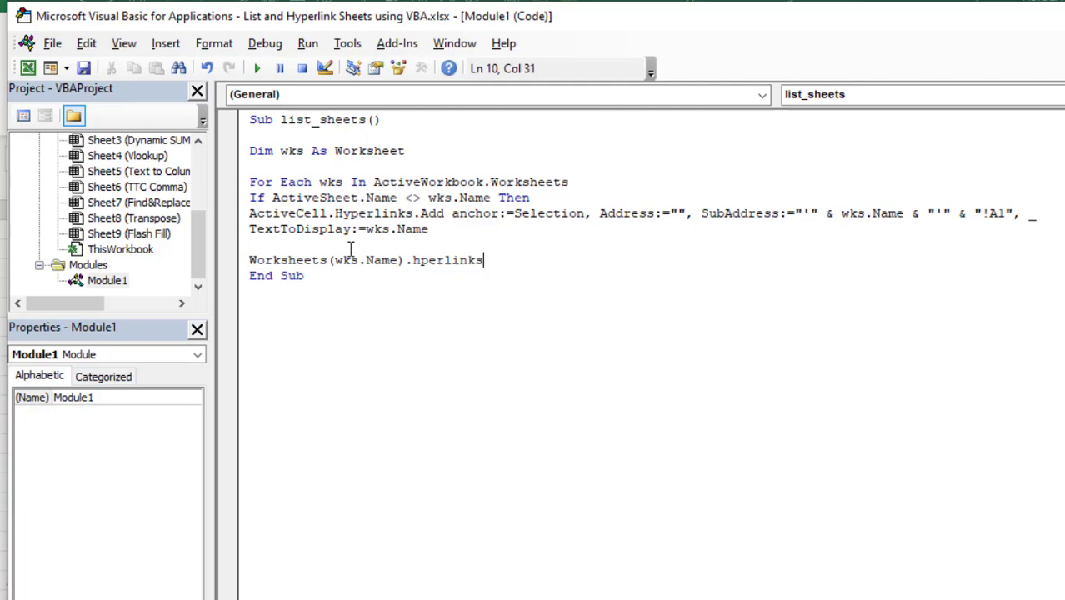
text(.add )
text(anchor:)
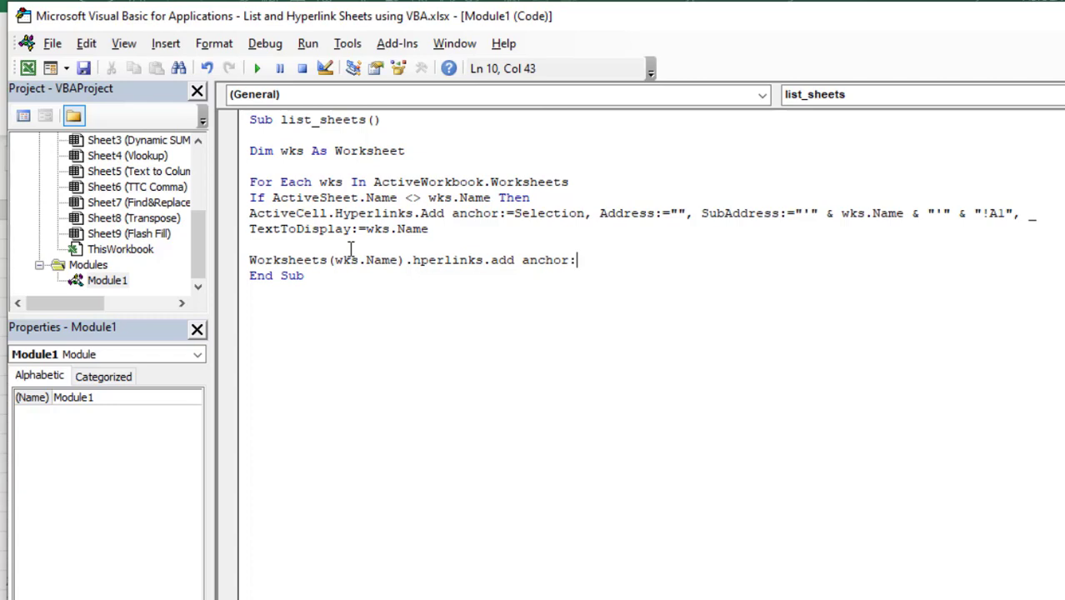
text(=)
text(worksheets)
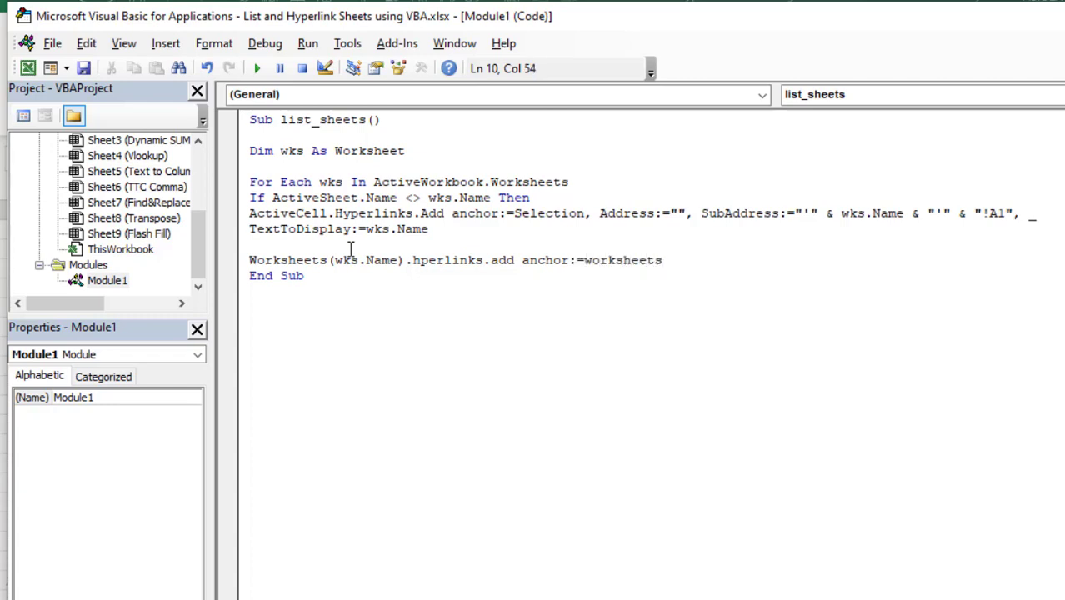
text((wks)
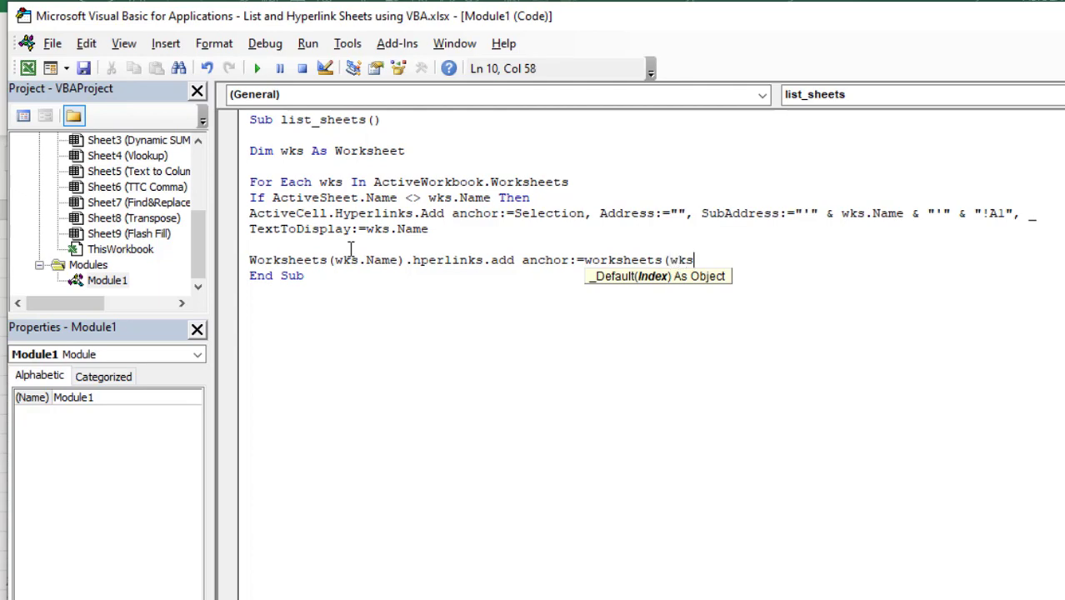
text(.na)
key(Tab)
text().)
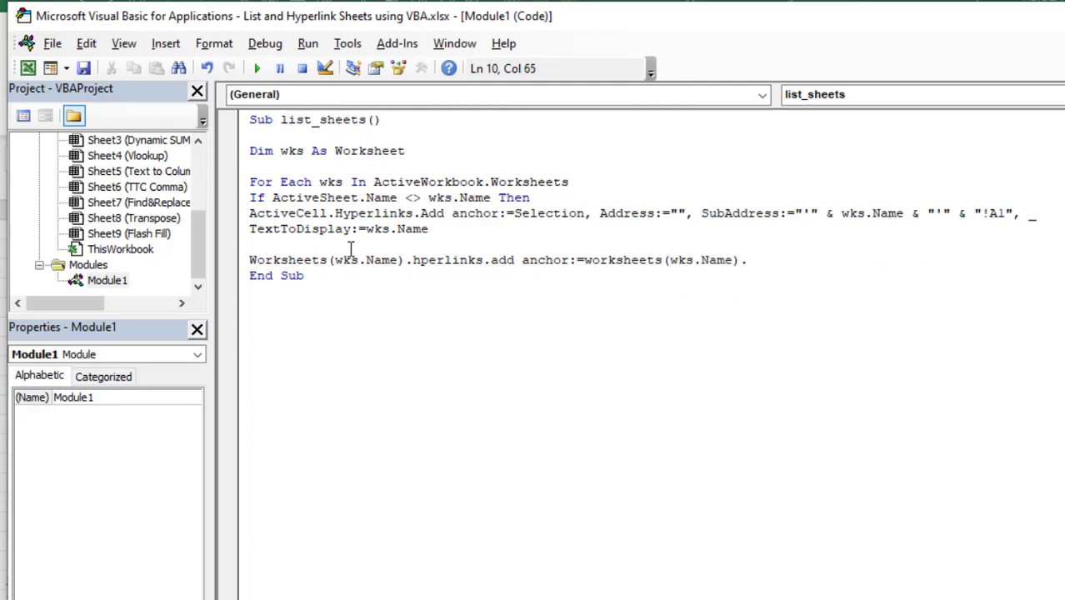
text(range()
text("A1)
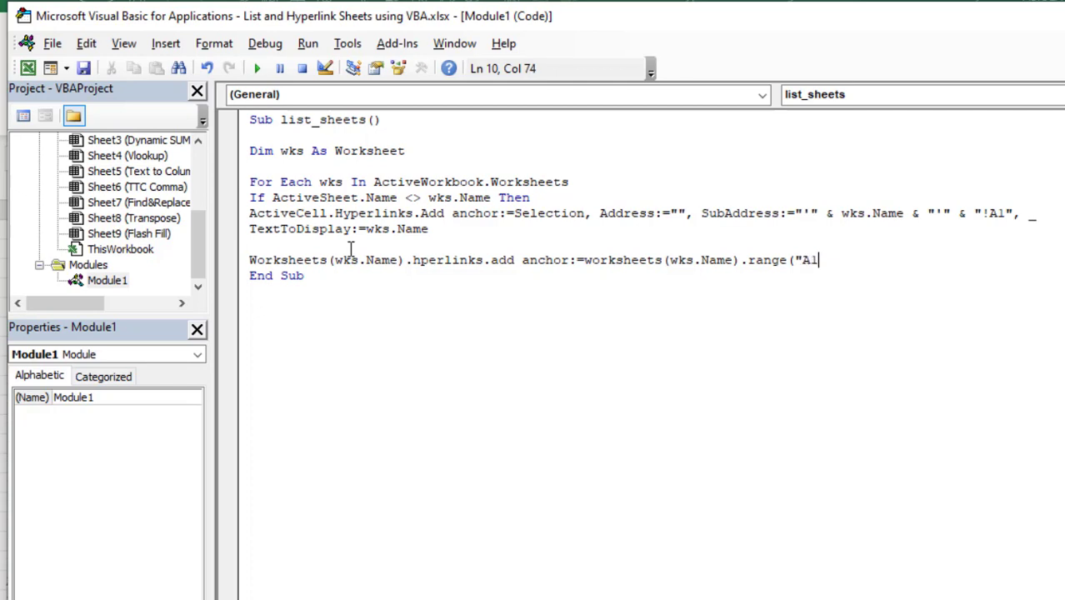
text(")
text())
text(, addres)
text(s:)
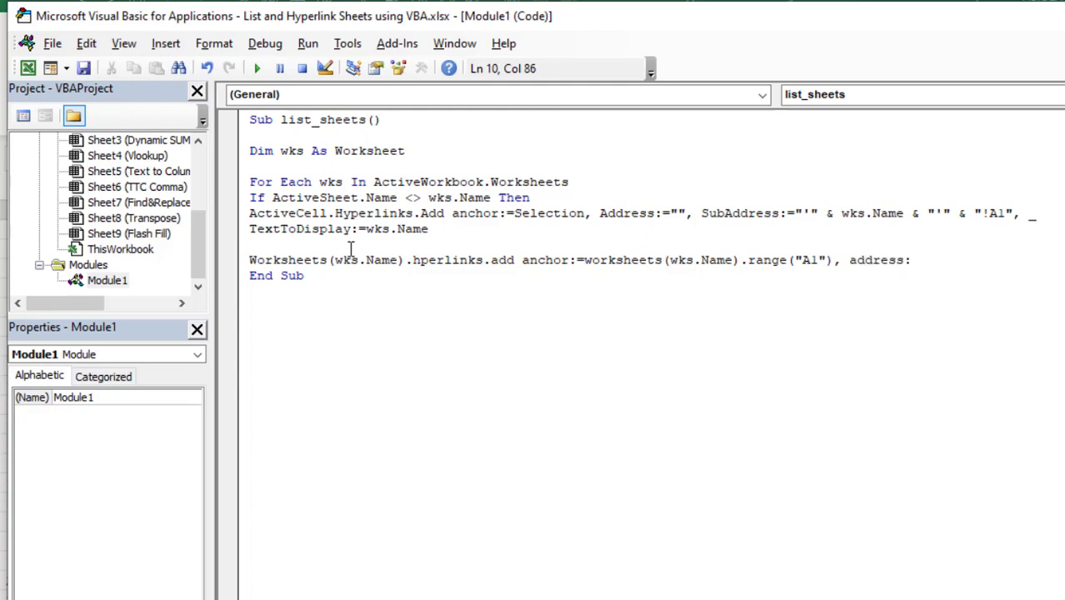
text(="")
text(, _)
Step: Add SubAddress to the active sheet's !A1 and TextToDisplay "Return Me Back To The Home Page"
key(Return)
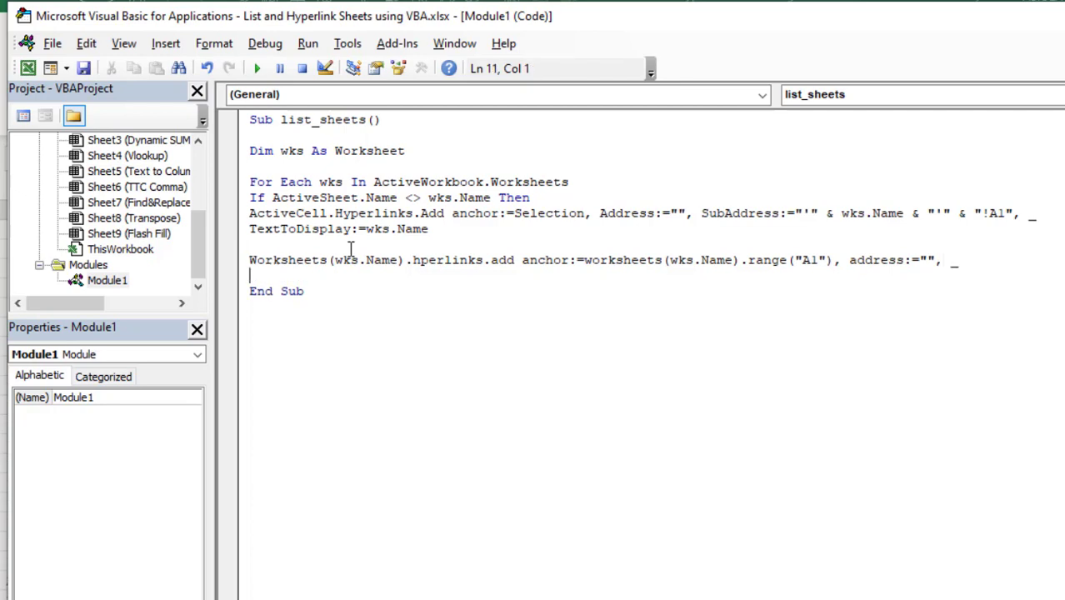
text(su)
text(badd)
text(ress)
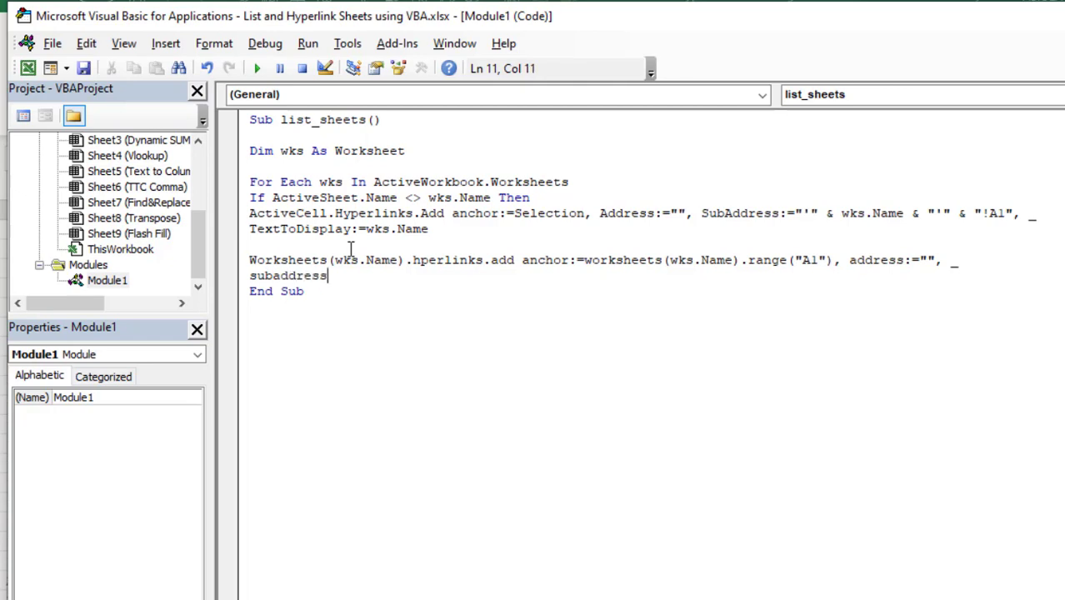
text(:)
text(=)
text( "'" )
text(&)
text( Activesheet)
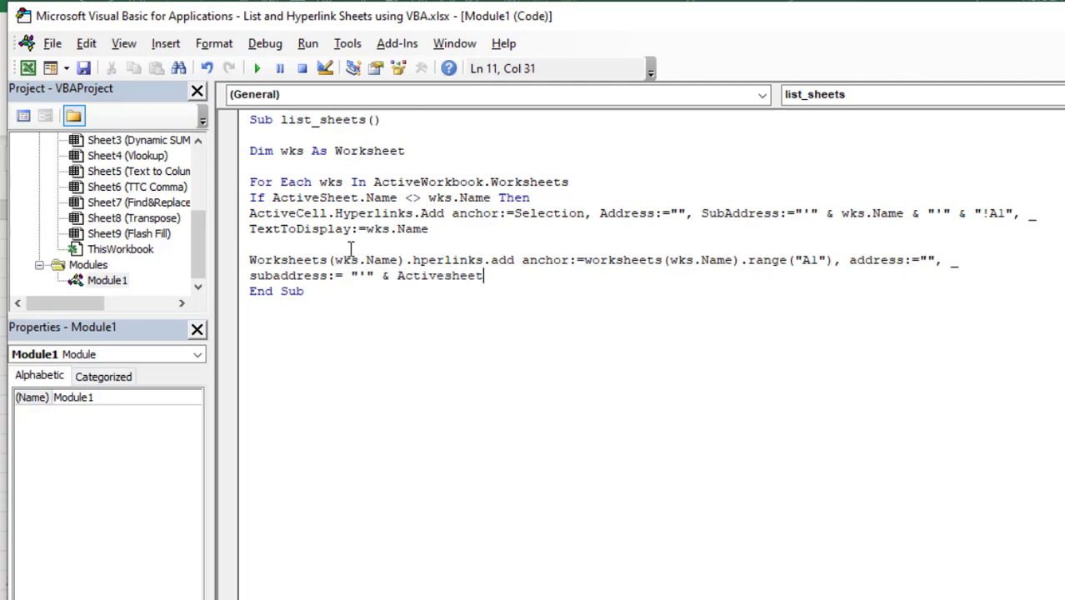
text(.ane)
key(BackSpace)
key(BackSpace)
key(BackSpace)
text(name)
text( &)
text( "')
text(" &)
text( ")
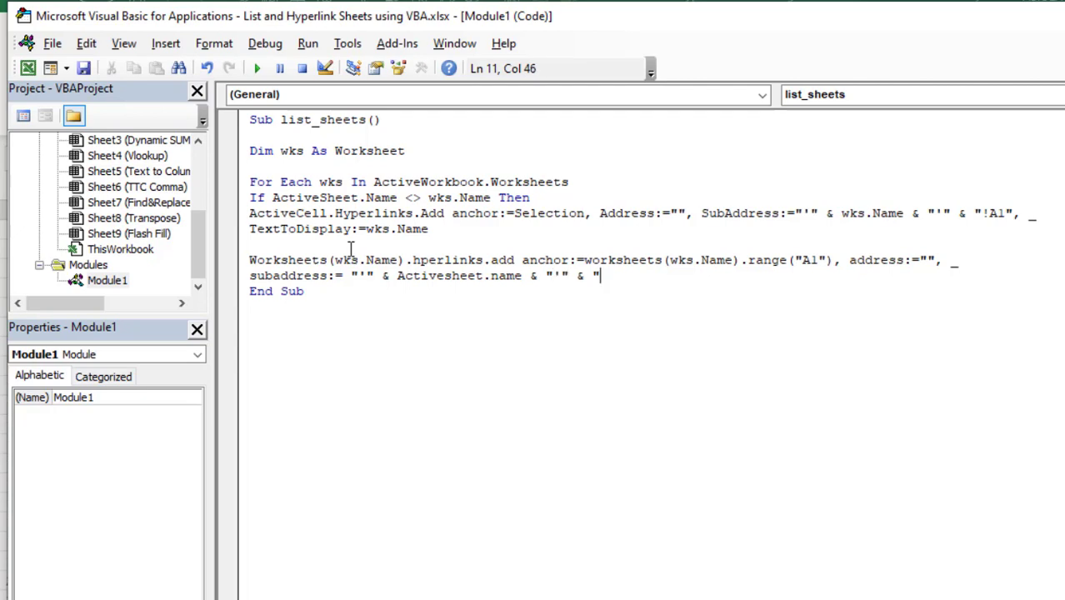
text(A1)
key(BackSpace)
key(BackSpace)
text(!A1)
text(",)
text( t)
text(extto)
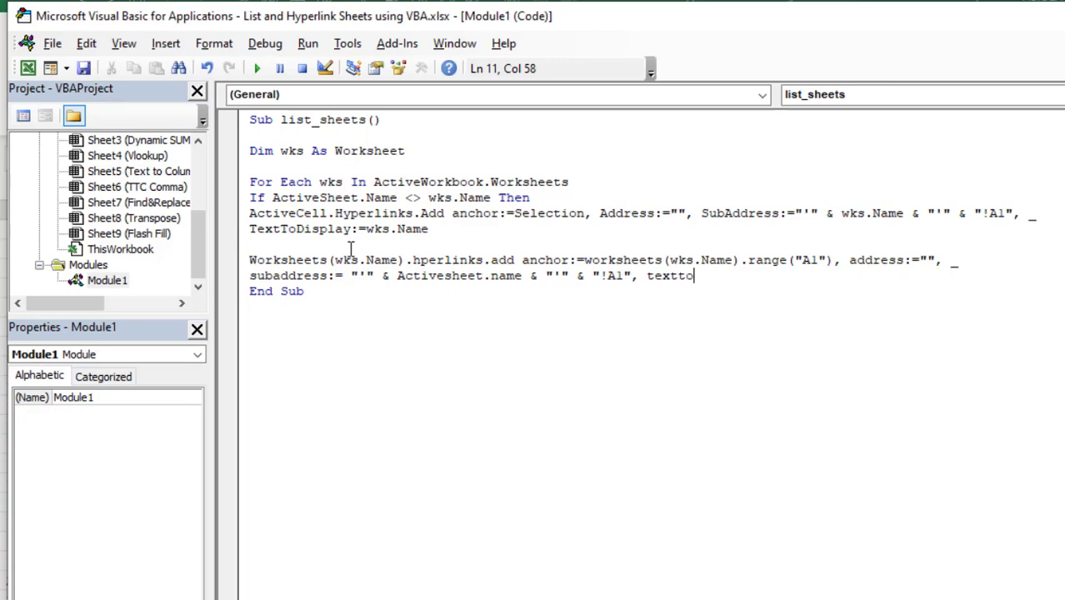
text(dislay)
text(:=")
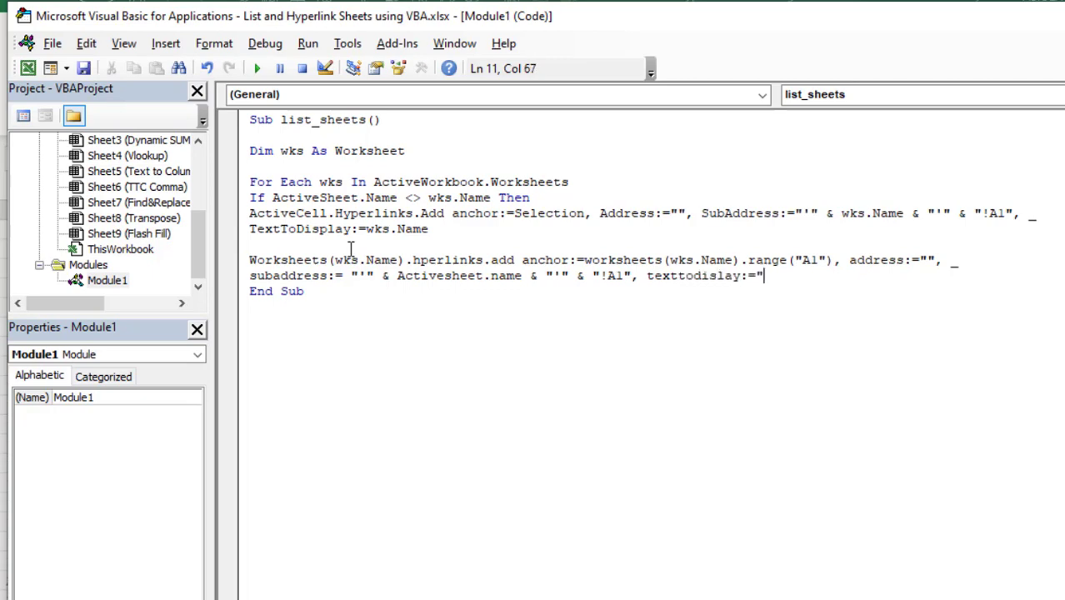
text(Retur)
text(n Me )
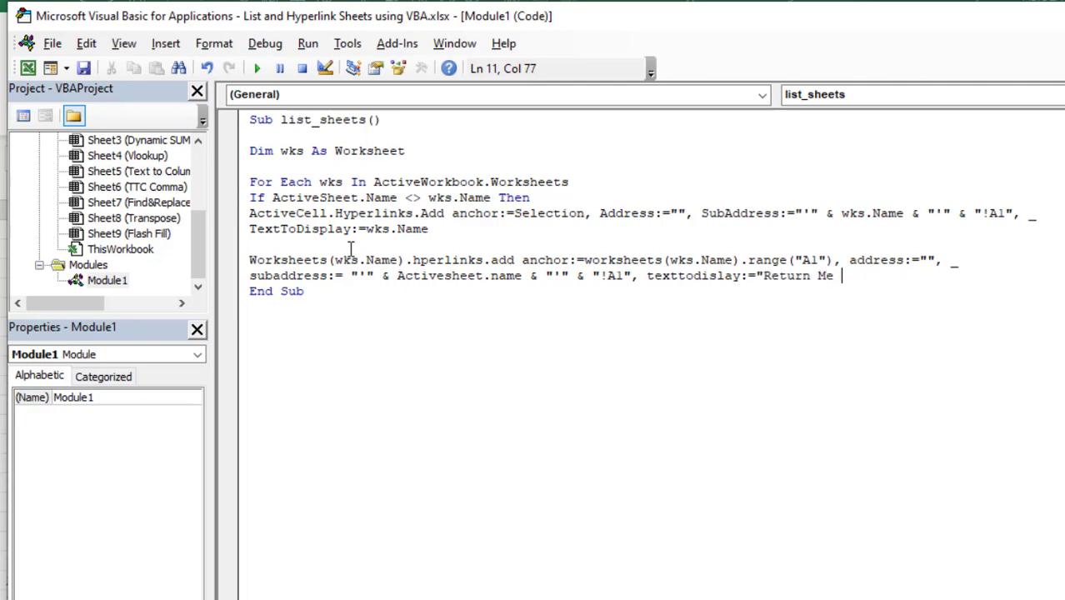
text(Back To )
text(The Home )
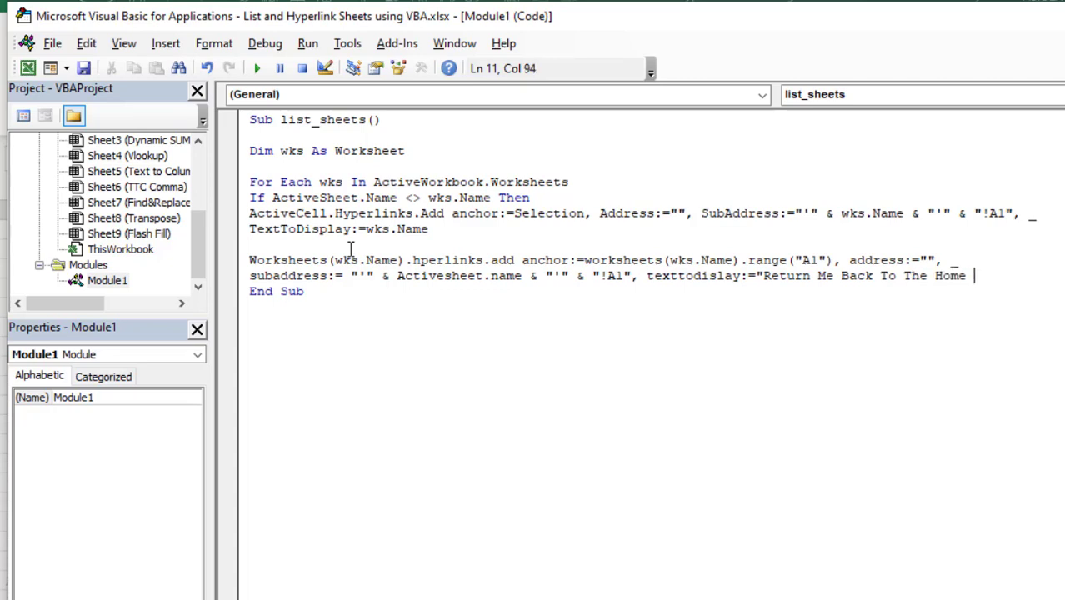
text(Page)
text(")
Step: Add ActiveCell.Offset(1, 0).Select to move down one cell after each link
key(Return)
key(Return)
text(a)
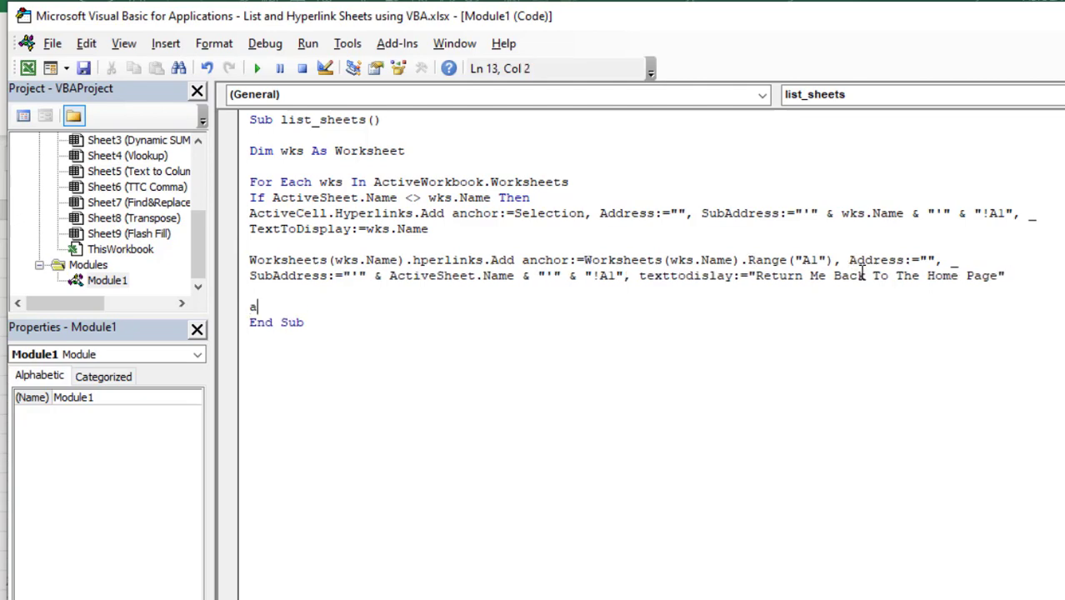
text(ctive)
text(ce..)
key(BackSpace)
key(BackSpace)
text(ll.off)
key(Tab)
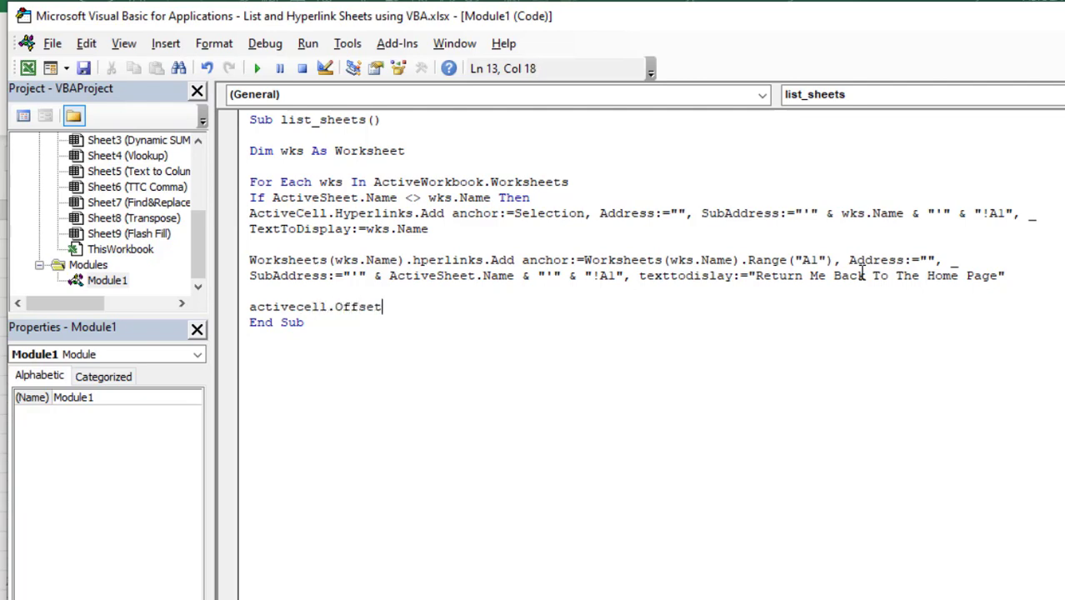
text(()
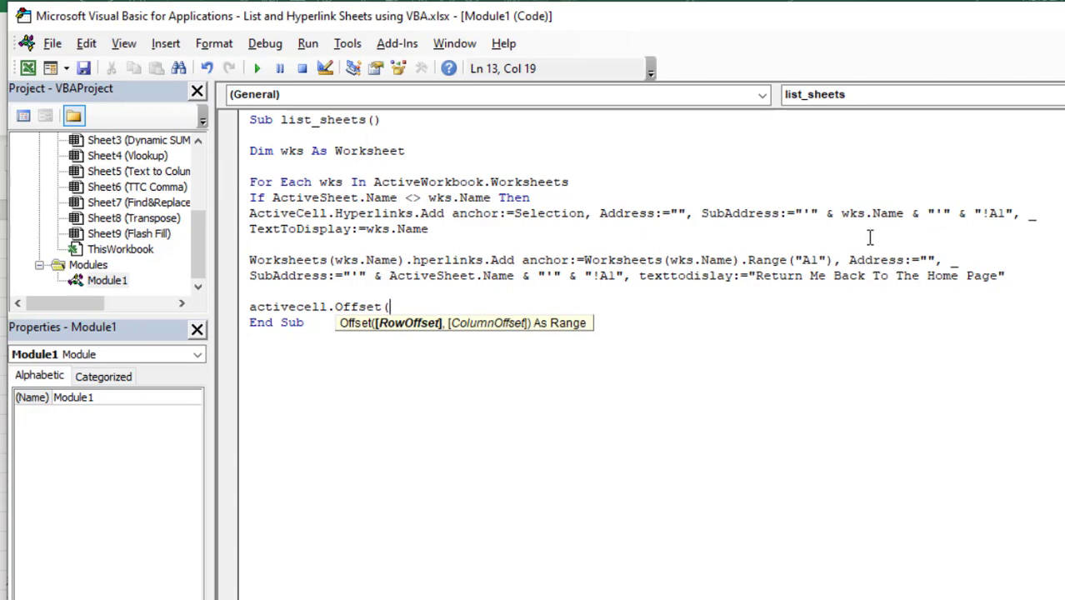
text(1,)
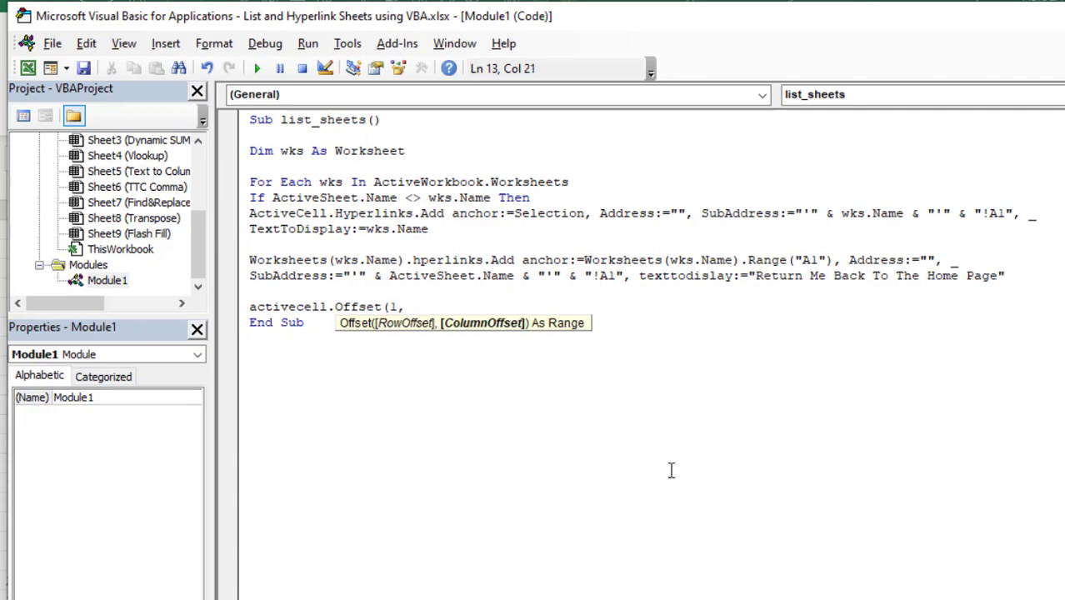
text(0)
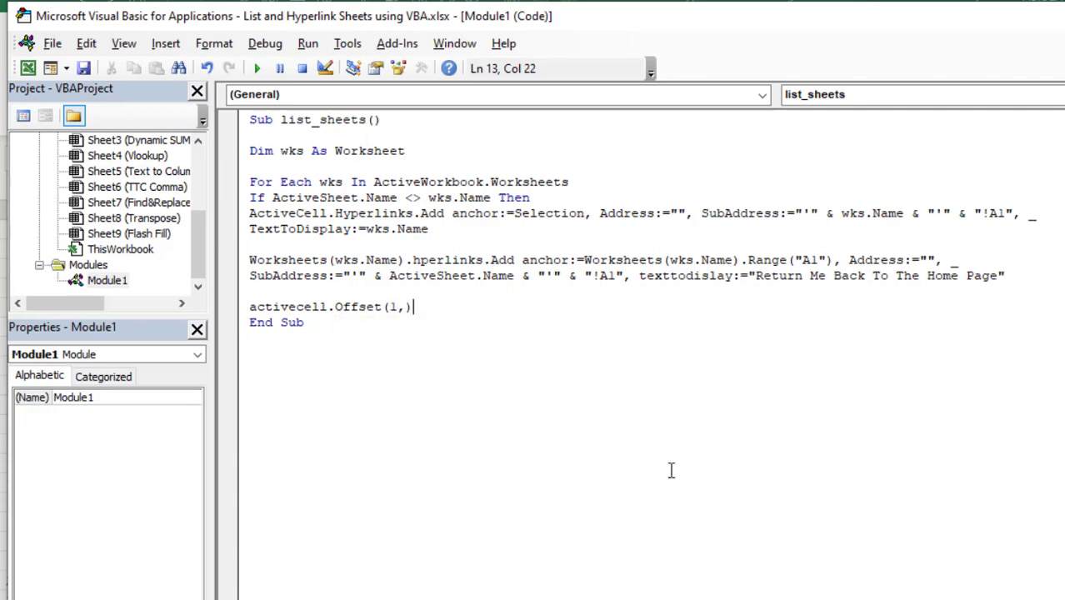
key(BackSpace)
text(0))
text(.sel)
key(Tab)
key(Return)
key(Return)
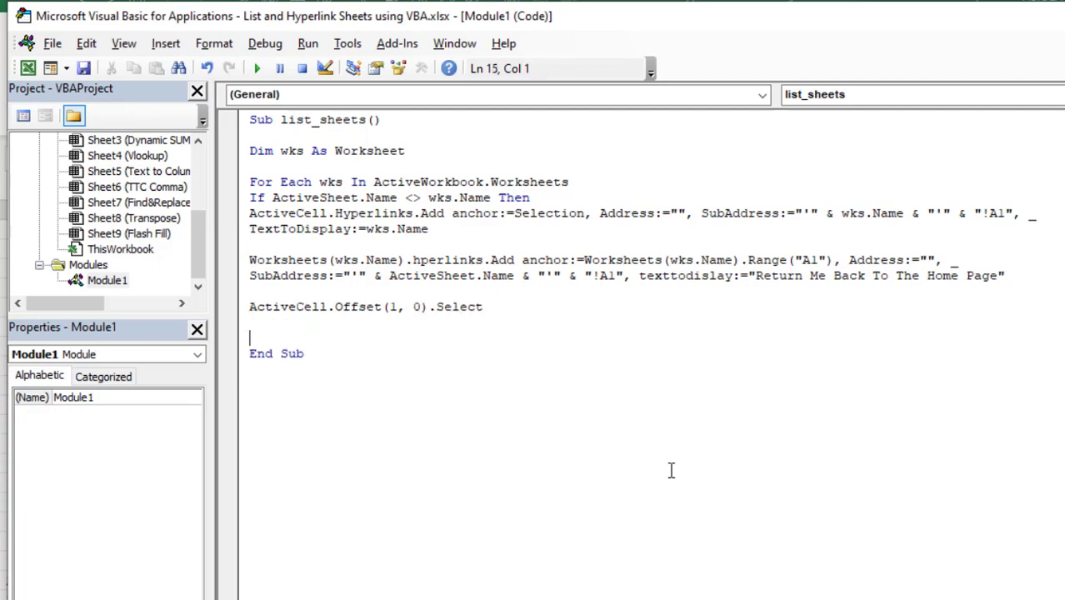
Step: Close the condition and loop with End If and Next wks
text(end if)
key(Return)
text(next )
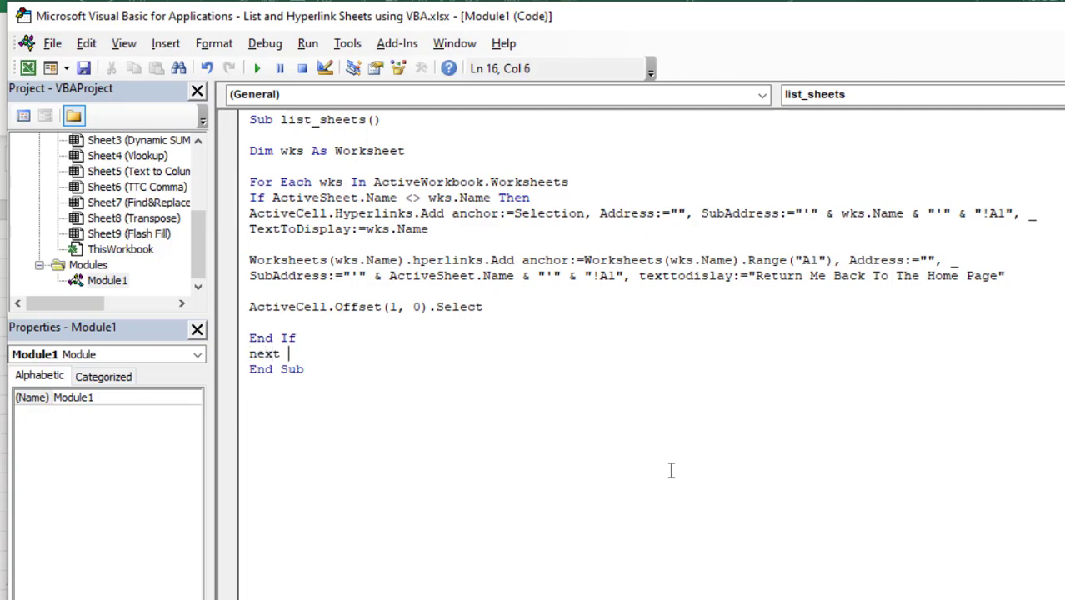
text(wks)
key(Return)
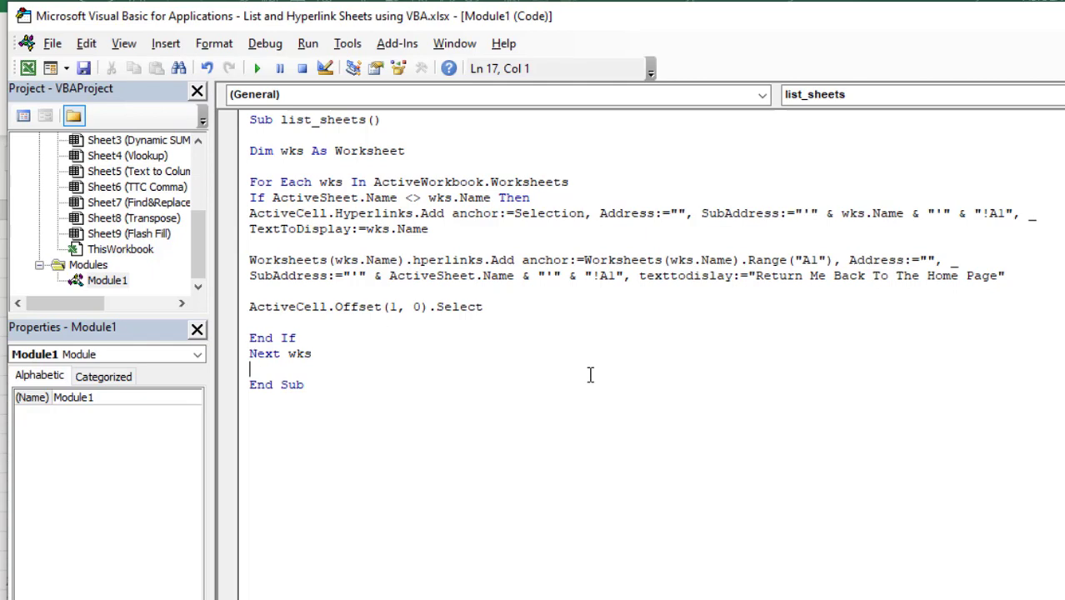
Step: Run the macro, debug error 438, fix 'hperlinks' to 'hyperlinks', and restore the ' _' continuation
click(257, 68)
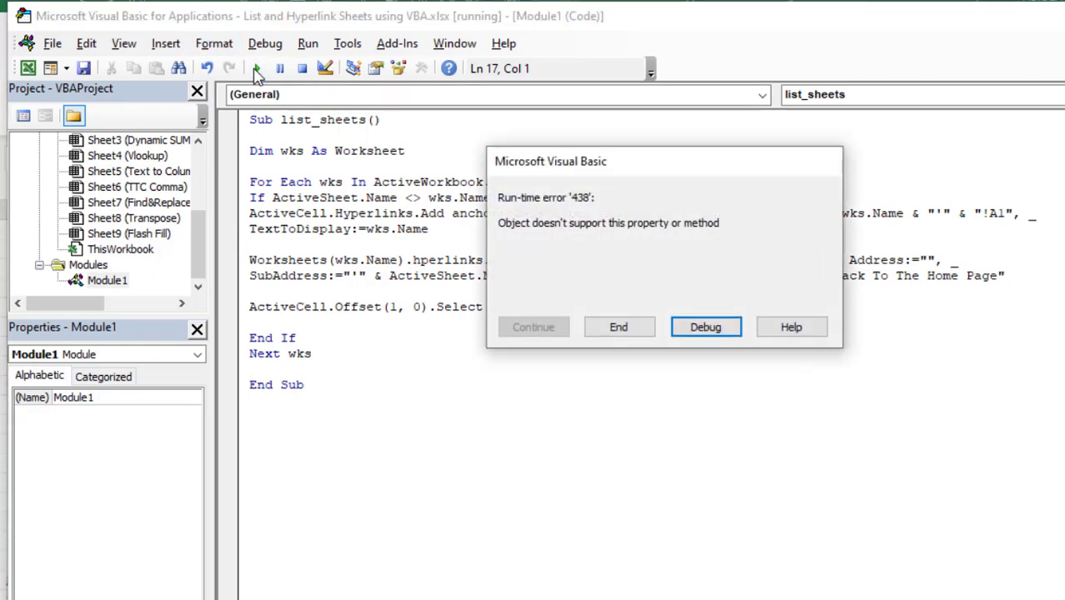
click(688, 330)
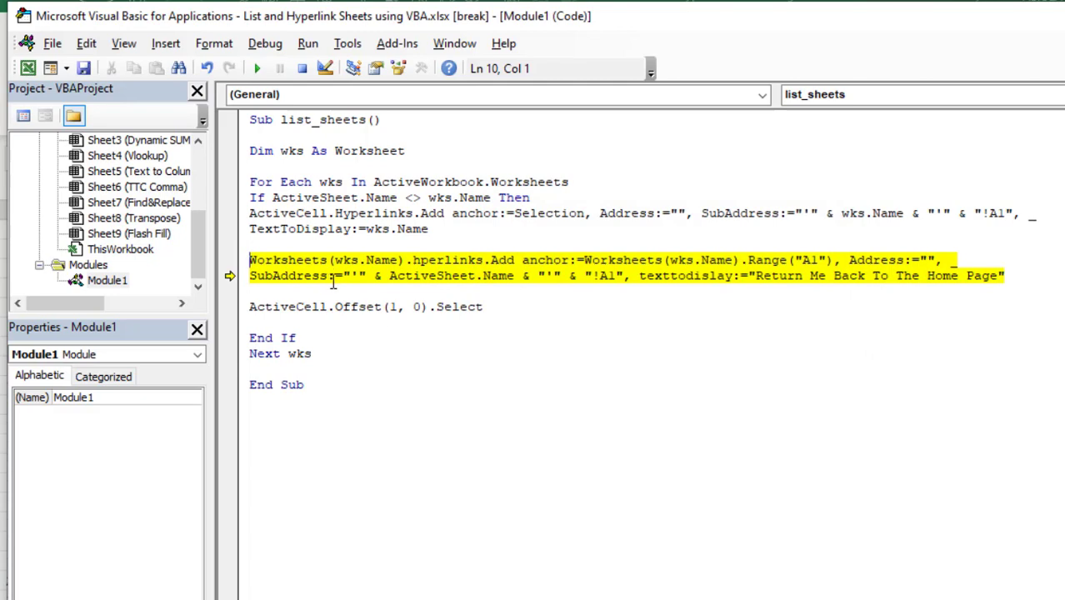
click(422, 261)
text(y)
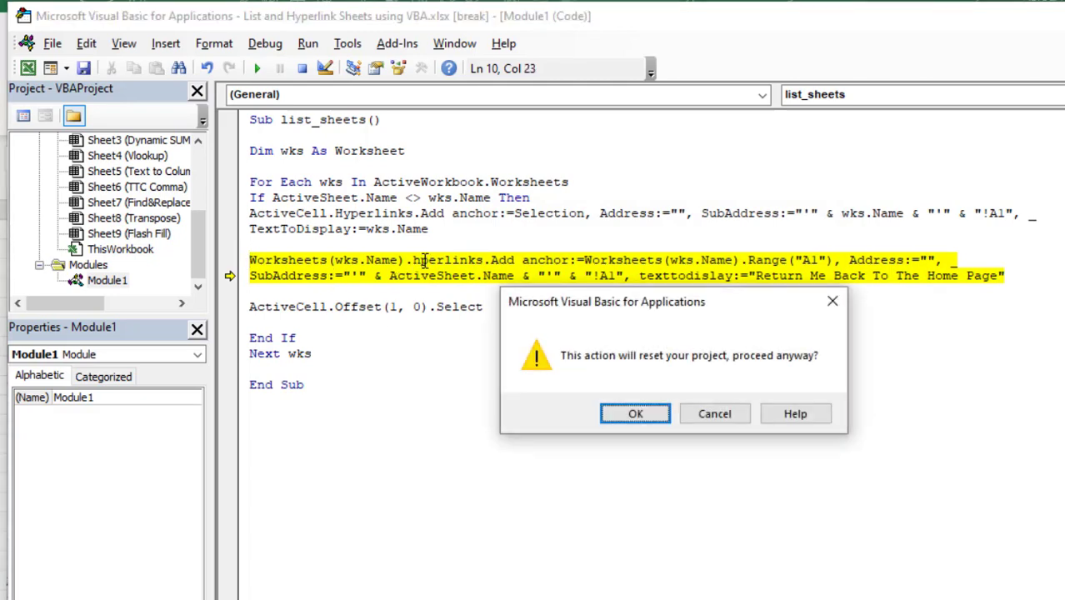
key(Return)
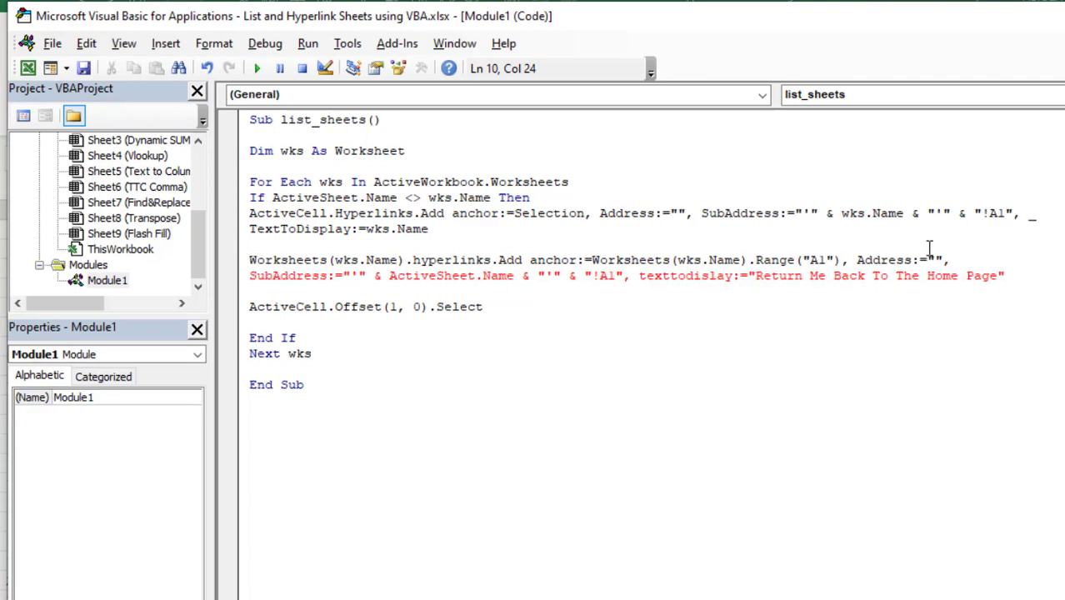
click(963, 250)
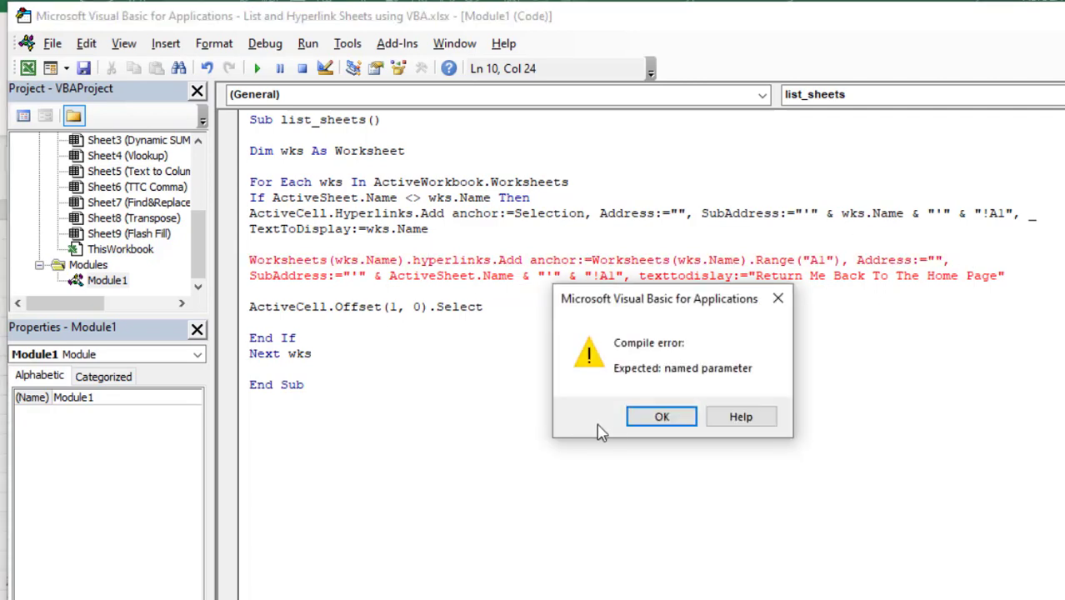
click(661, 416)
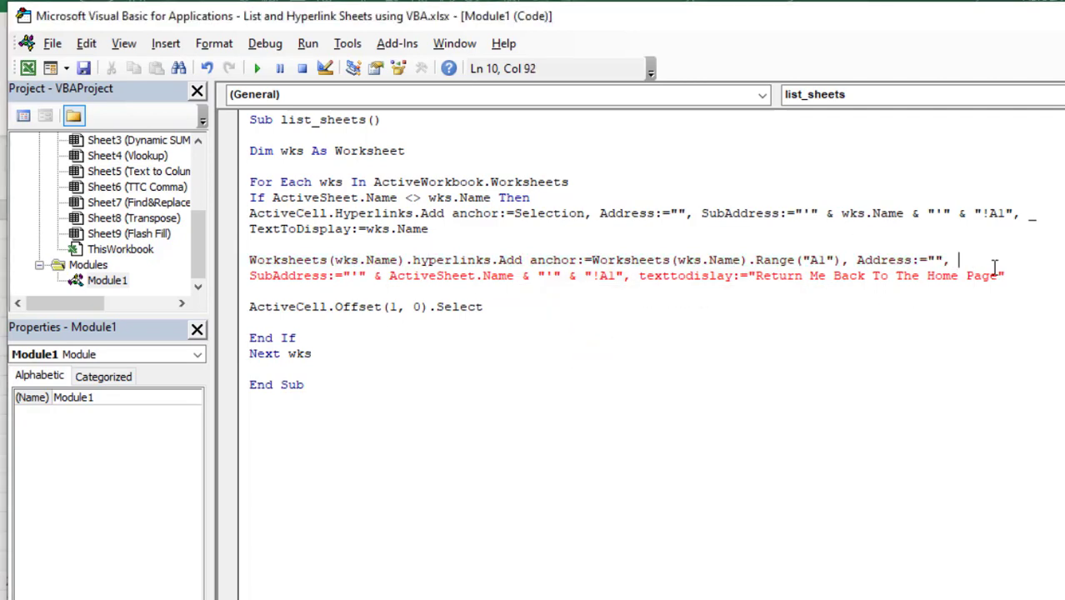
text(_)
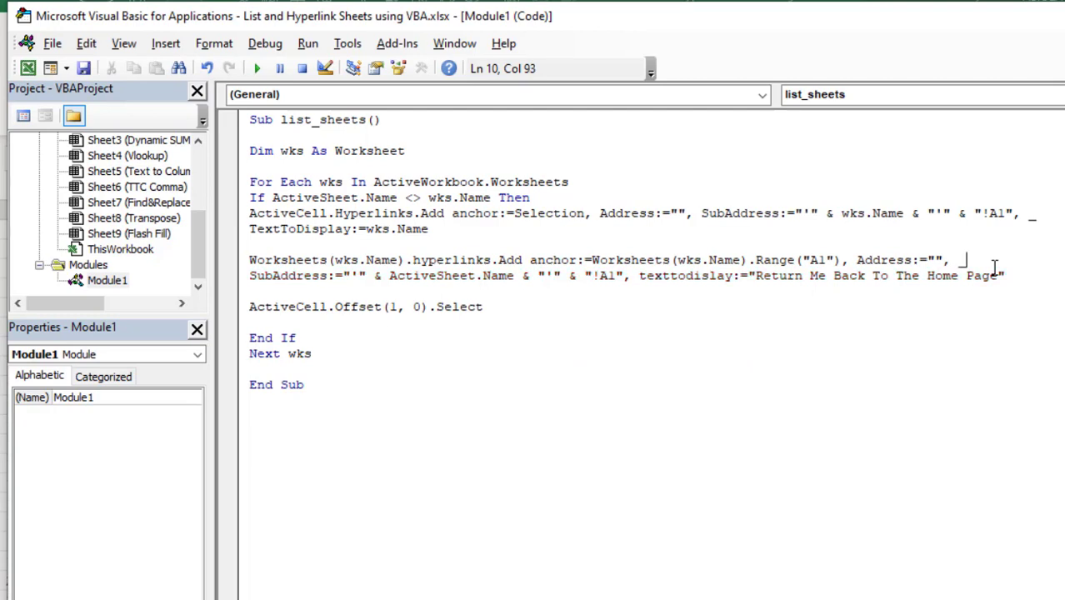
Step: Rerun, debug error 1004, correct 'texttodislay' to 'texttodisplay', and reset the paused macro
click(258, 68)
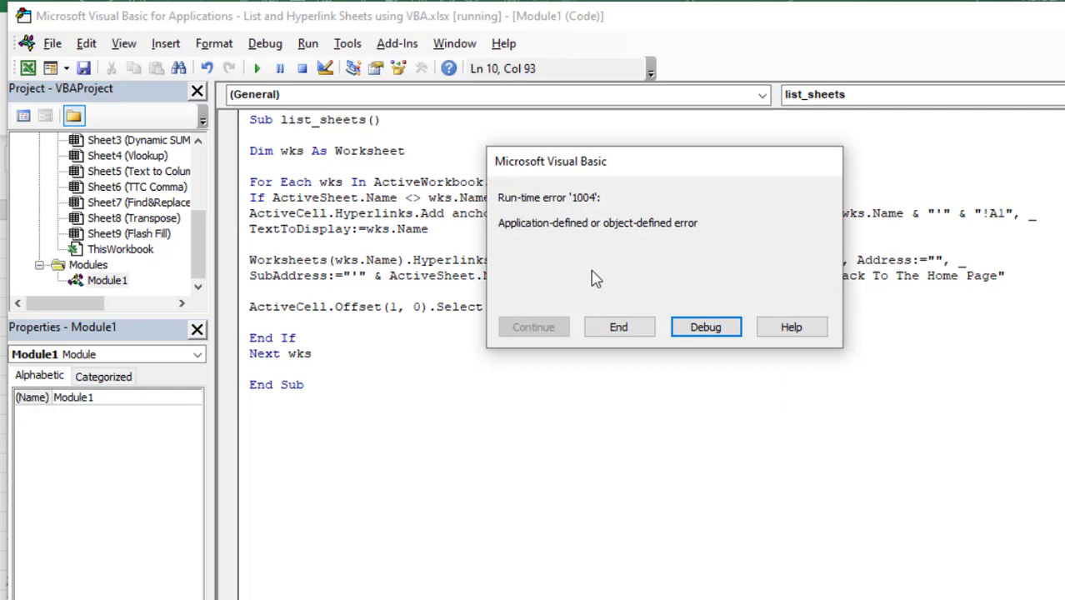
click(706, 327)
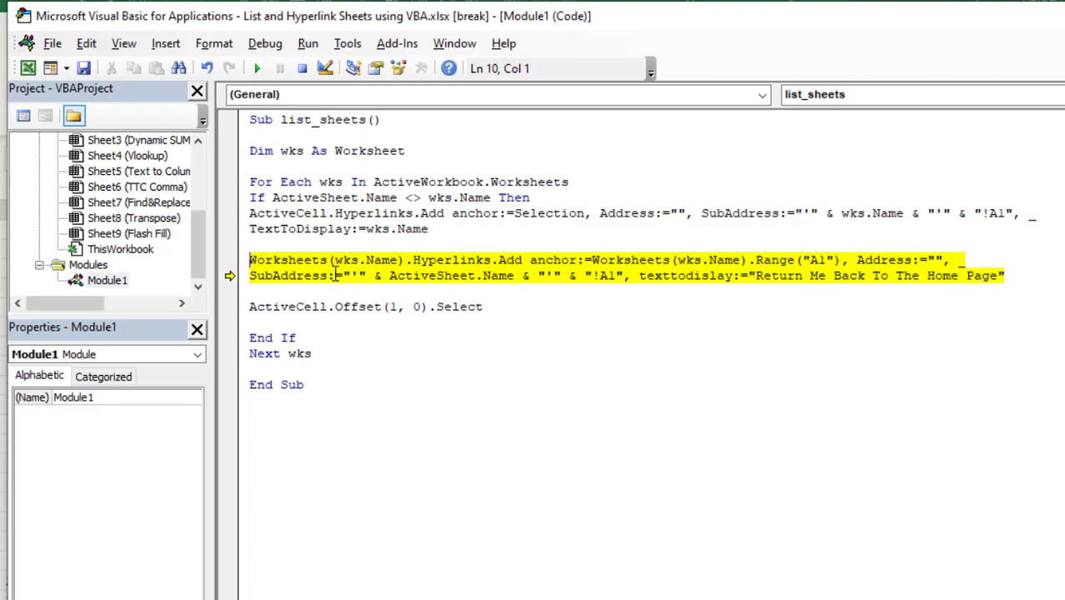
click(405, 260)
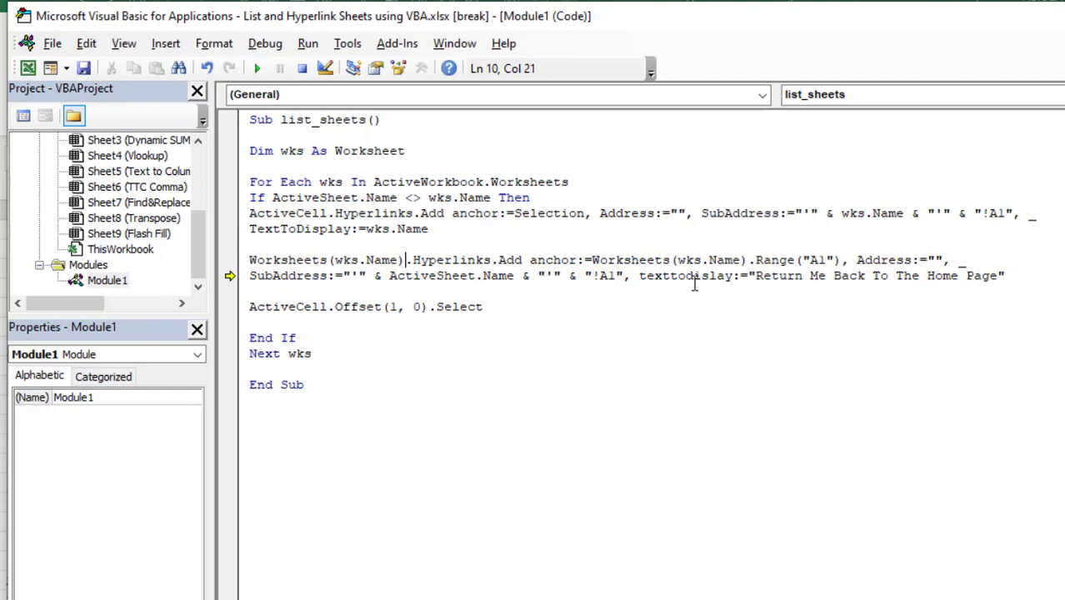
click(699, 278)
key(Right)
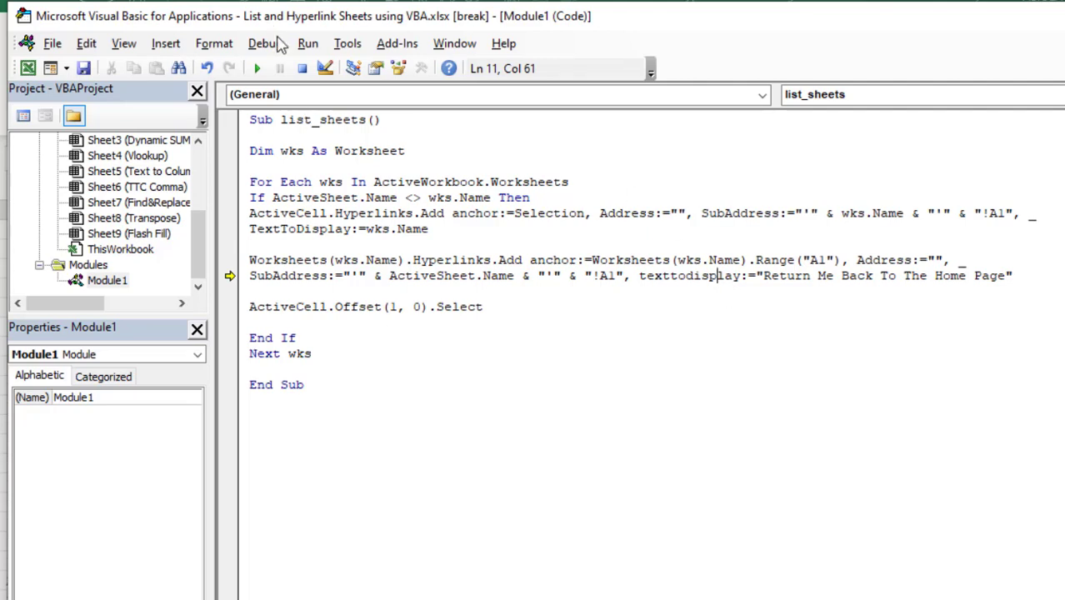
click(302, 68)
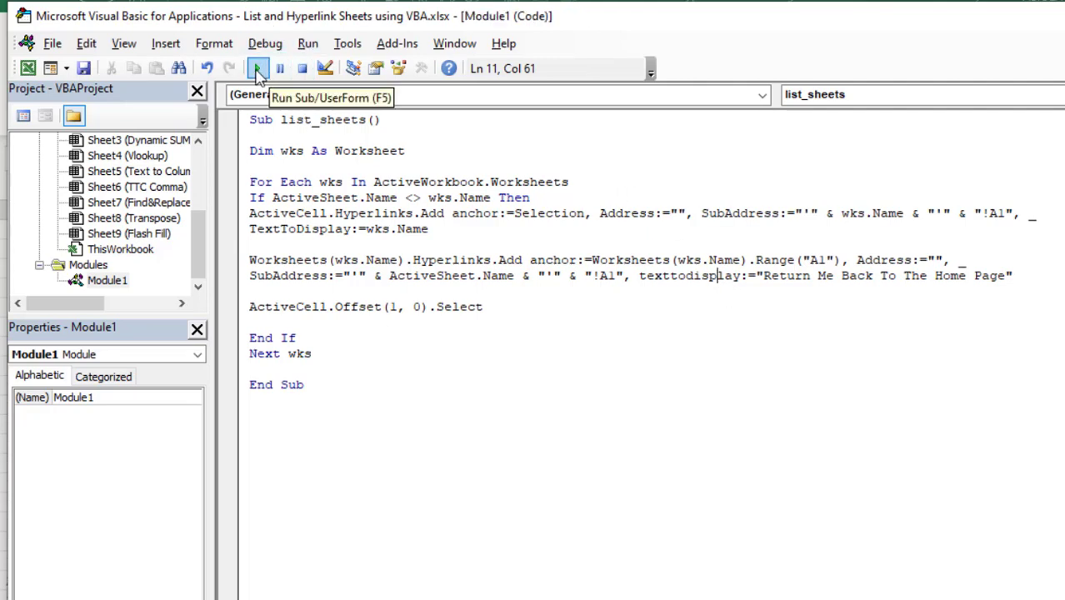
Step: Run the corrected sheet-link macro, close the VBA editor, and follow the 'Text to Column Space' link
click(258, 70)
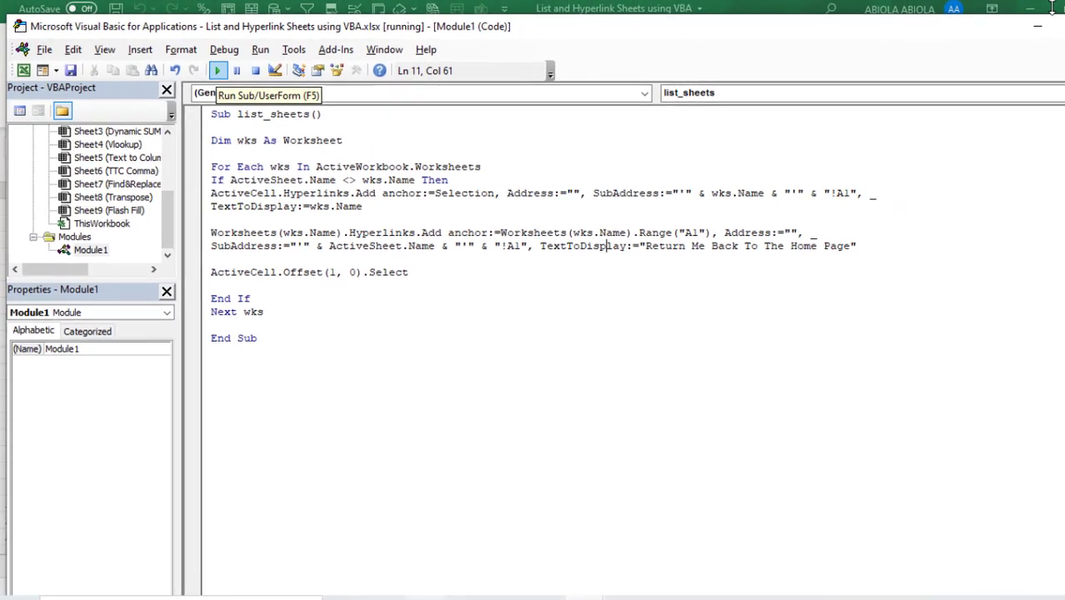
click(1038, 40)
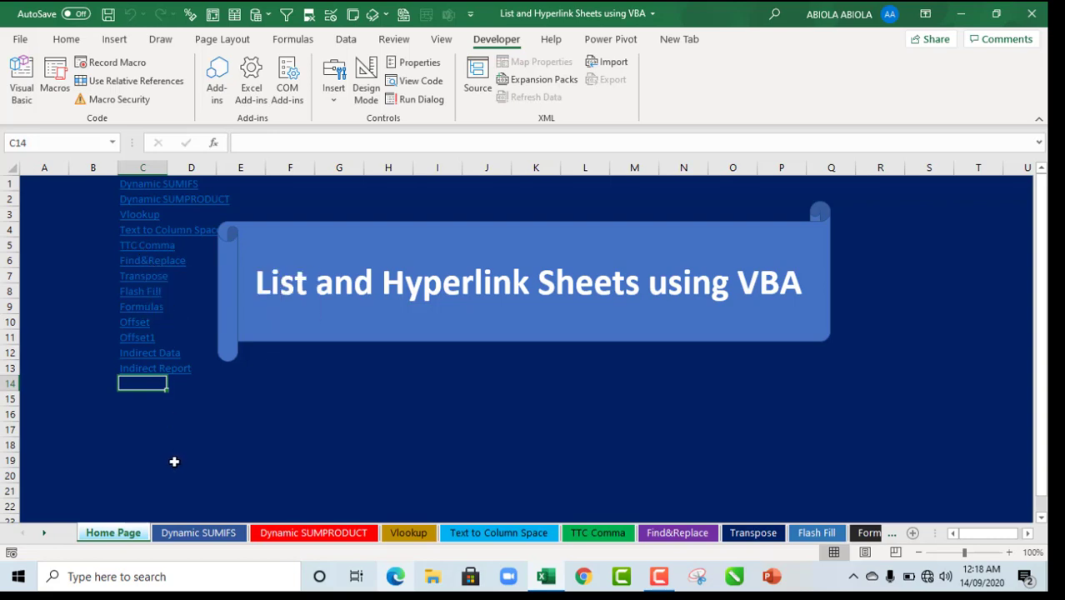
click(143, 236)
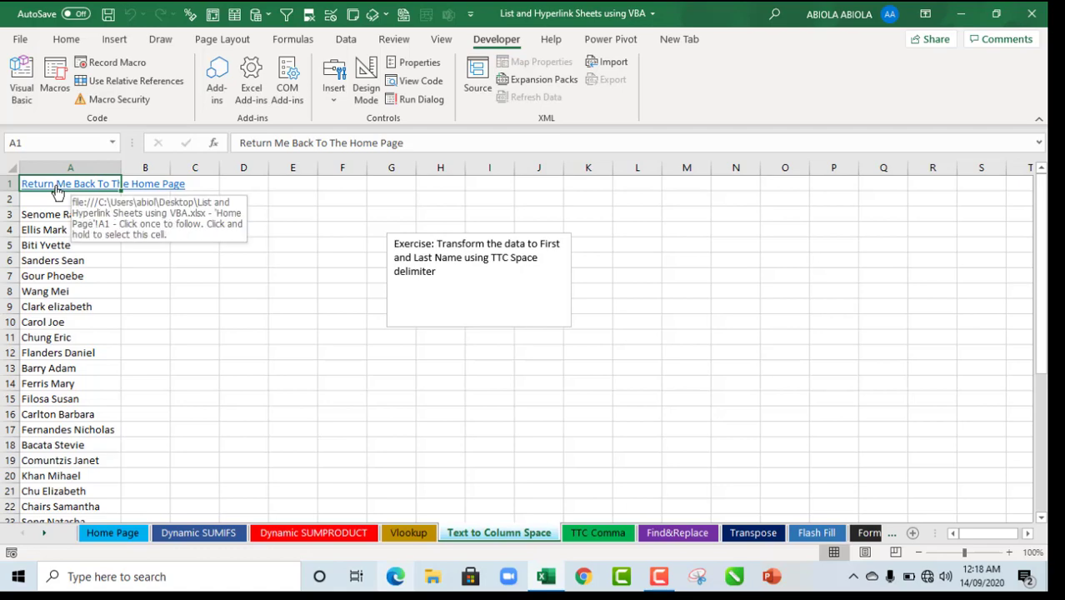
Step: Use the A1 link to reach the Home Page, open 'Formulas', then return via its A1 link
click(58, 185)
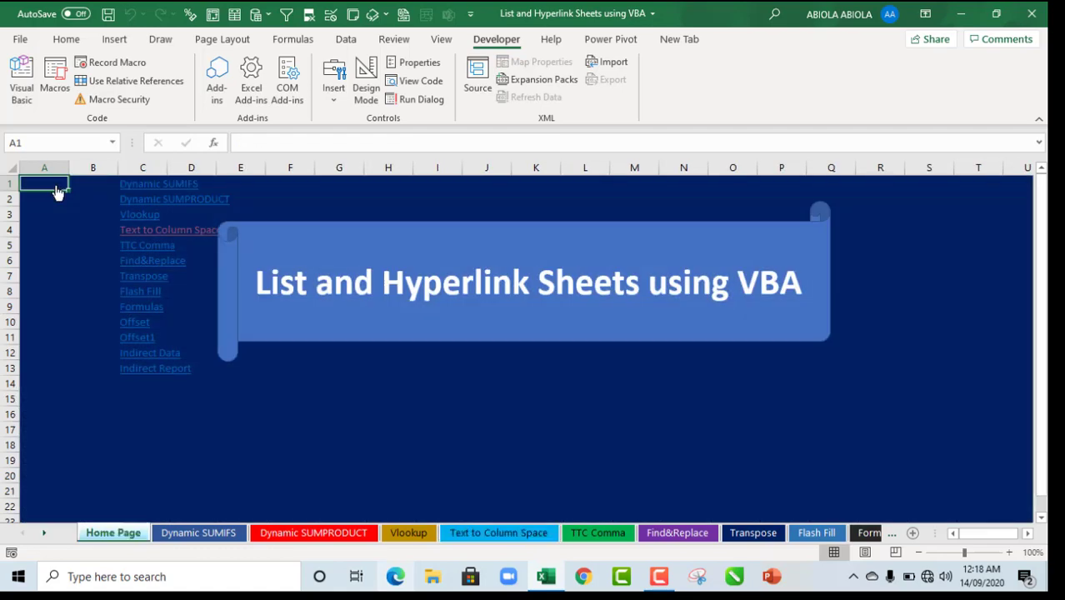
click(139, 310)
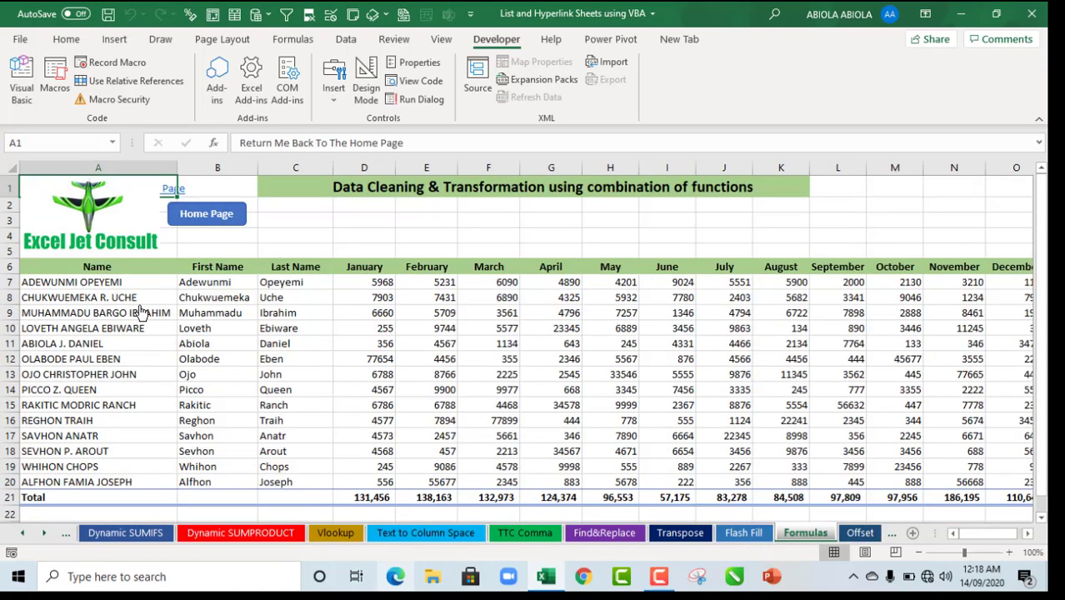
click(481, 391)
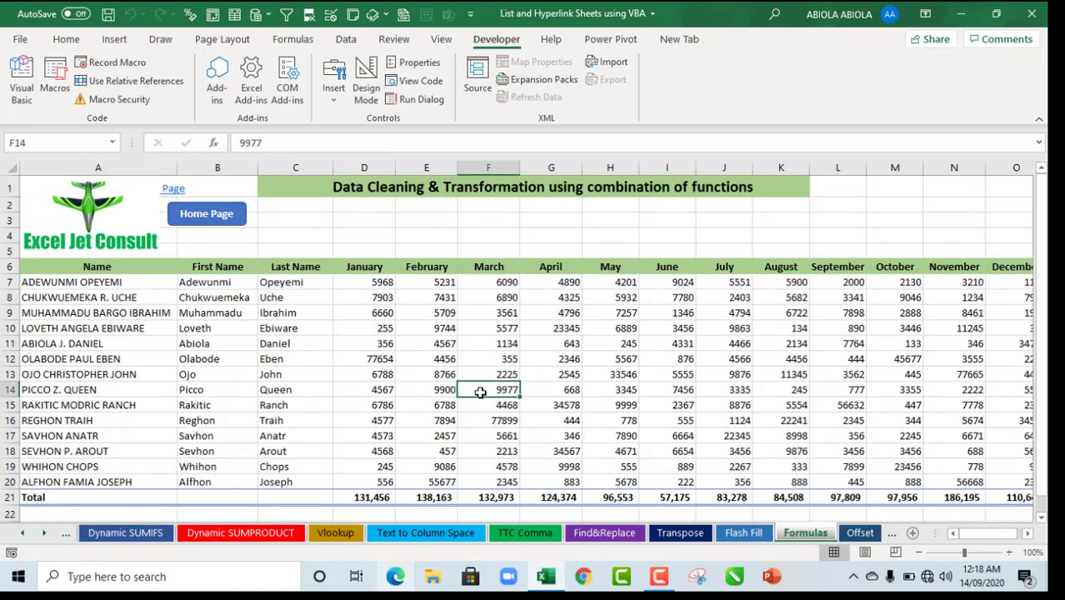
click(172, 190)
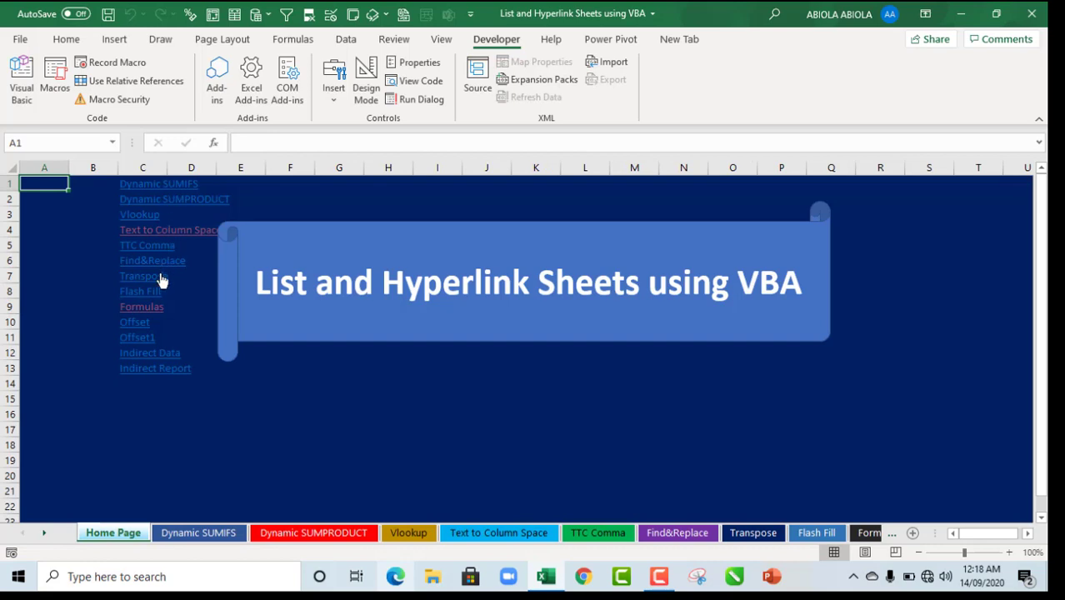